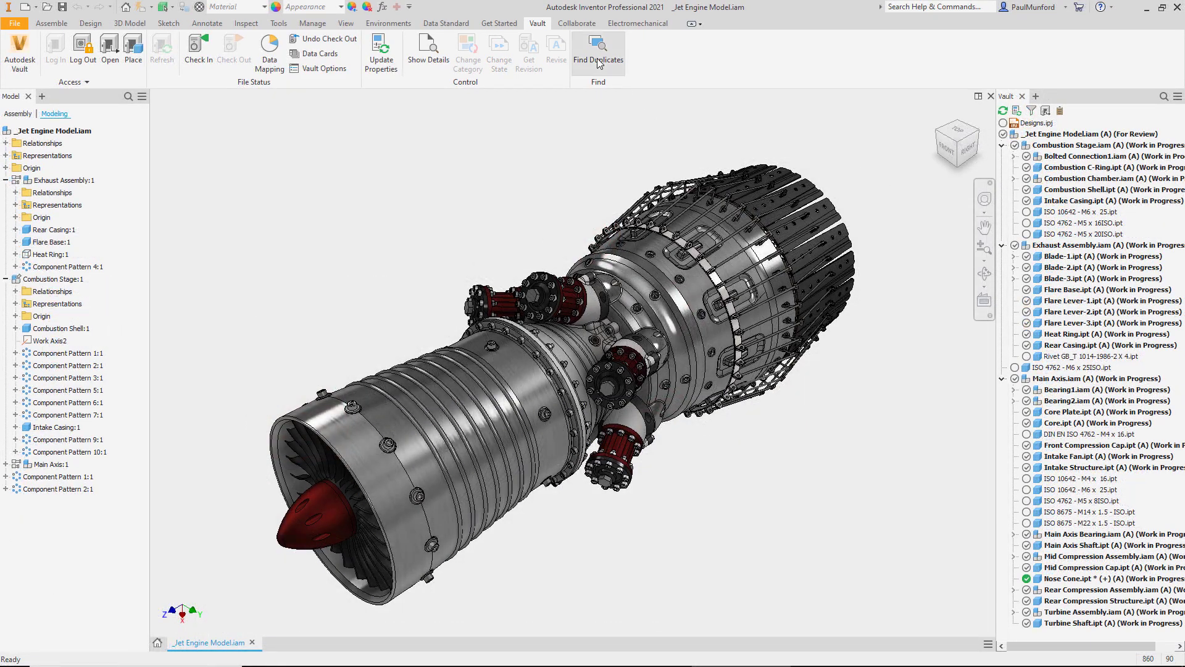
Run Find Duplicates on the jet engine parts and list the three Rear Casing duplicates
click(597, 58)
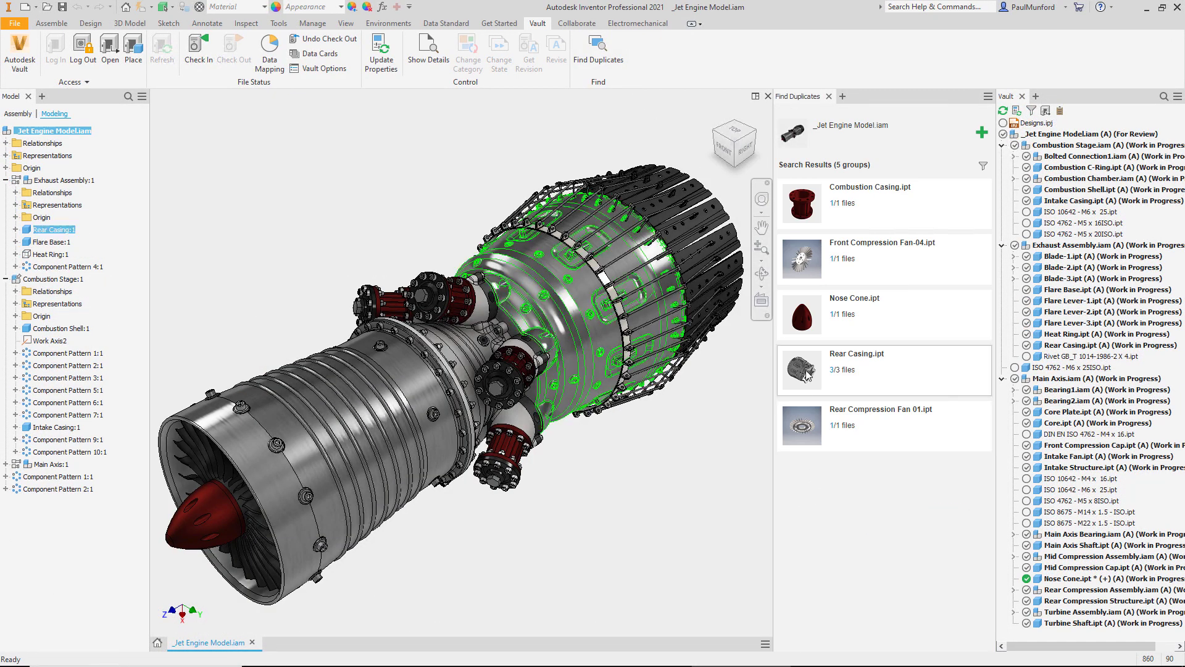
click(807, 372)
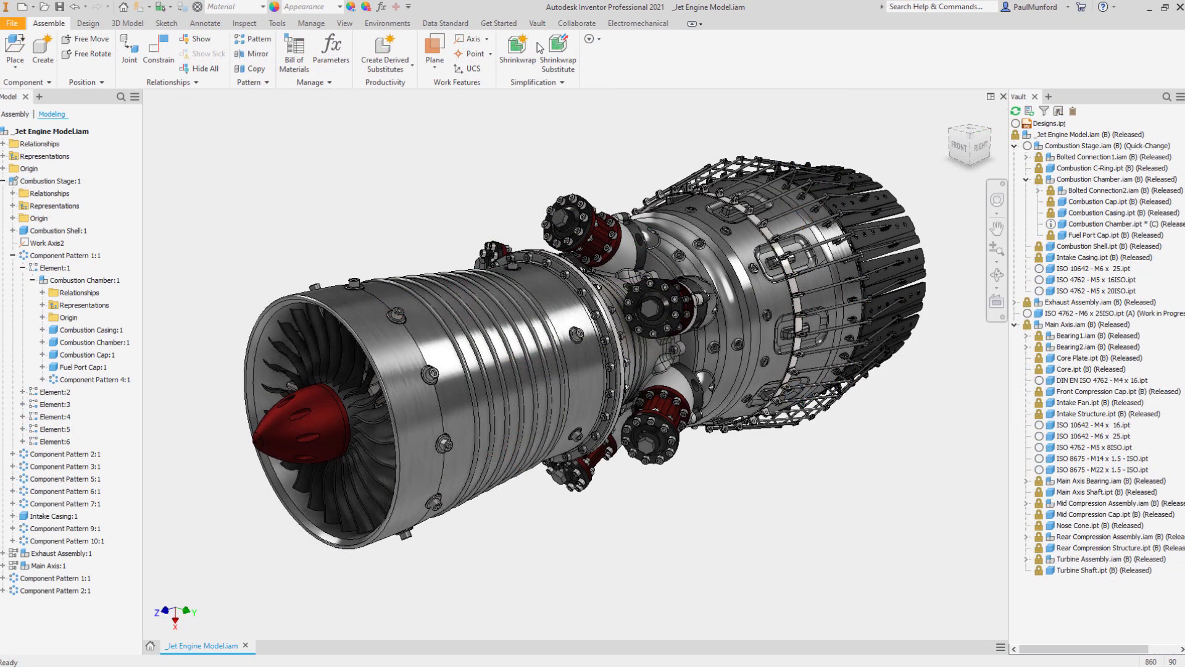
Open the engine model's vault history details and dock the panel along the bottom
click(537, 23)
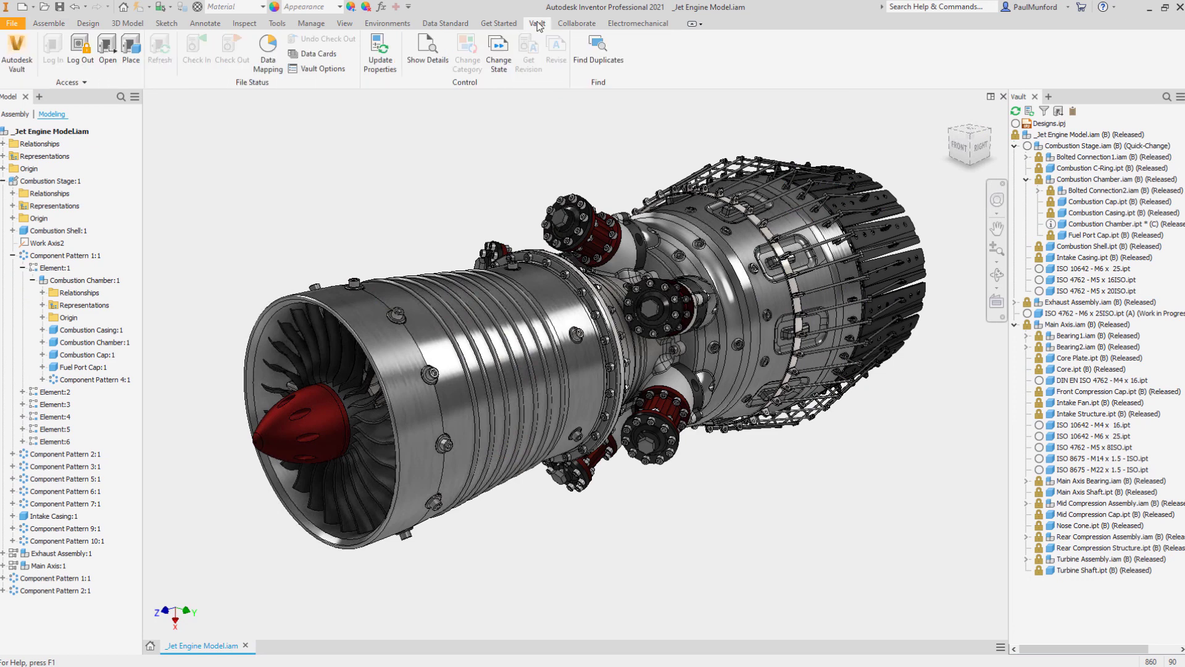
click(420, 61)
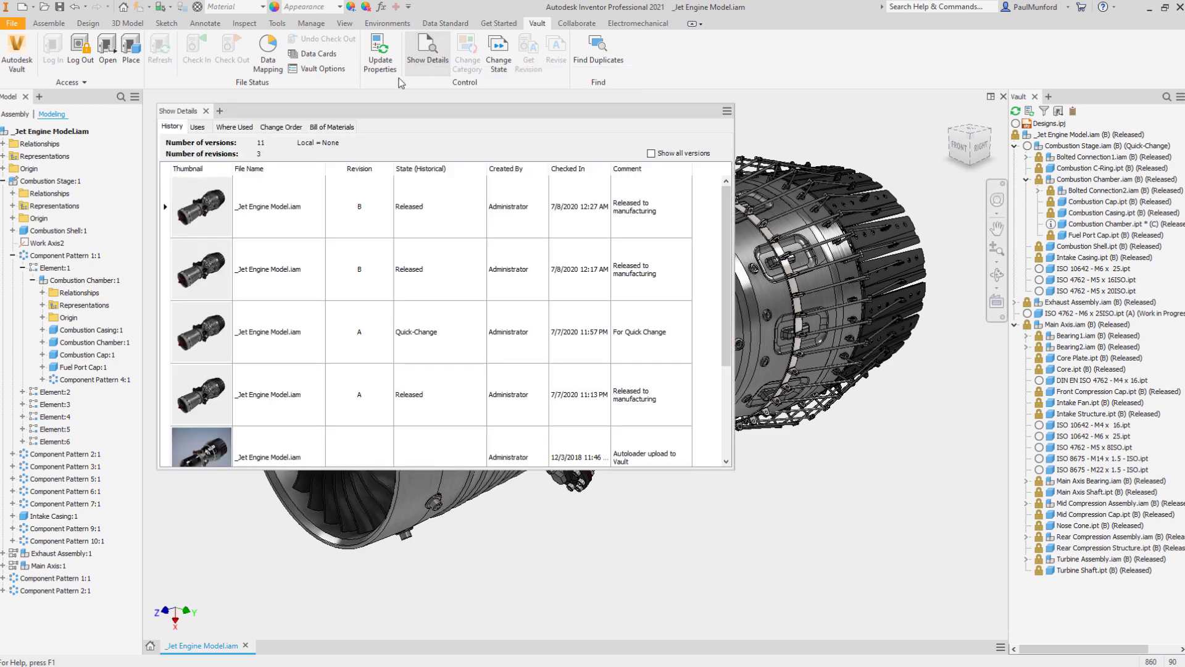
drag(239, 116, 146, 135)
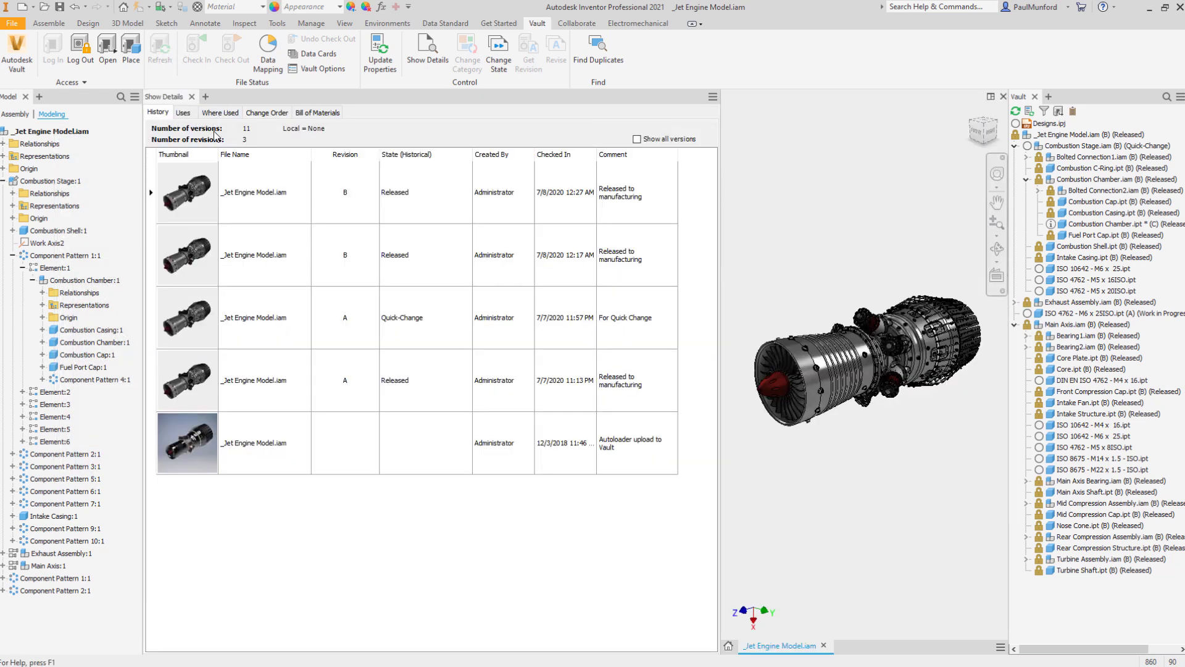
drag(219, 99, 281, 656)
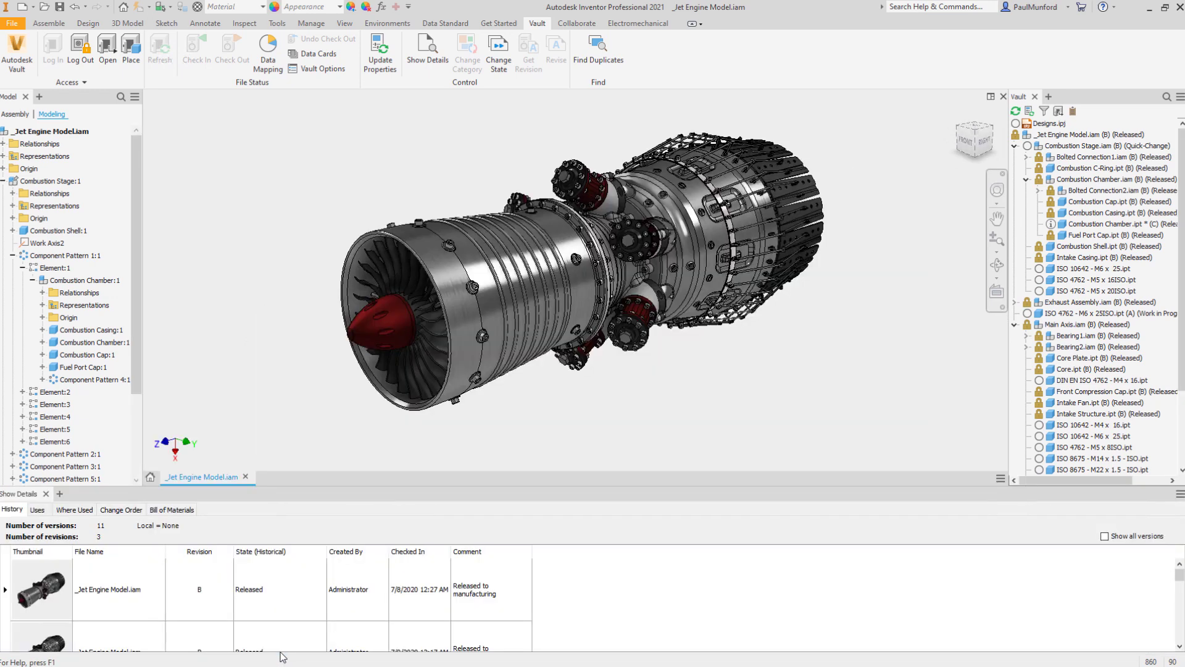
Show the engine's Uses list, then Where Used for Combustion Shell and Combustion Stage
click(39, 515)
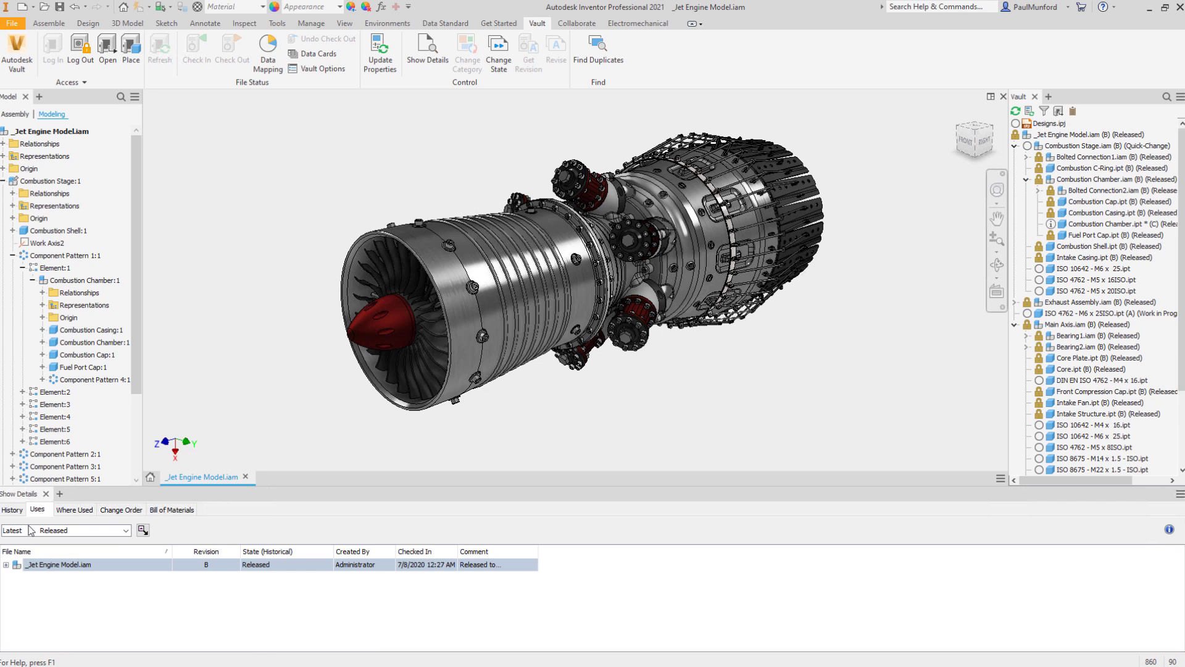
click(6, 564)
click(74, 510)
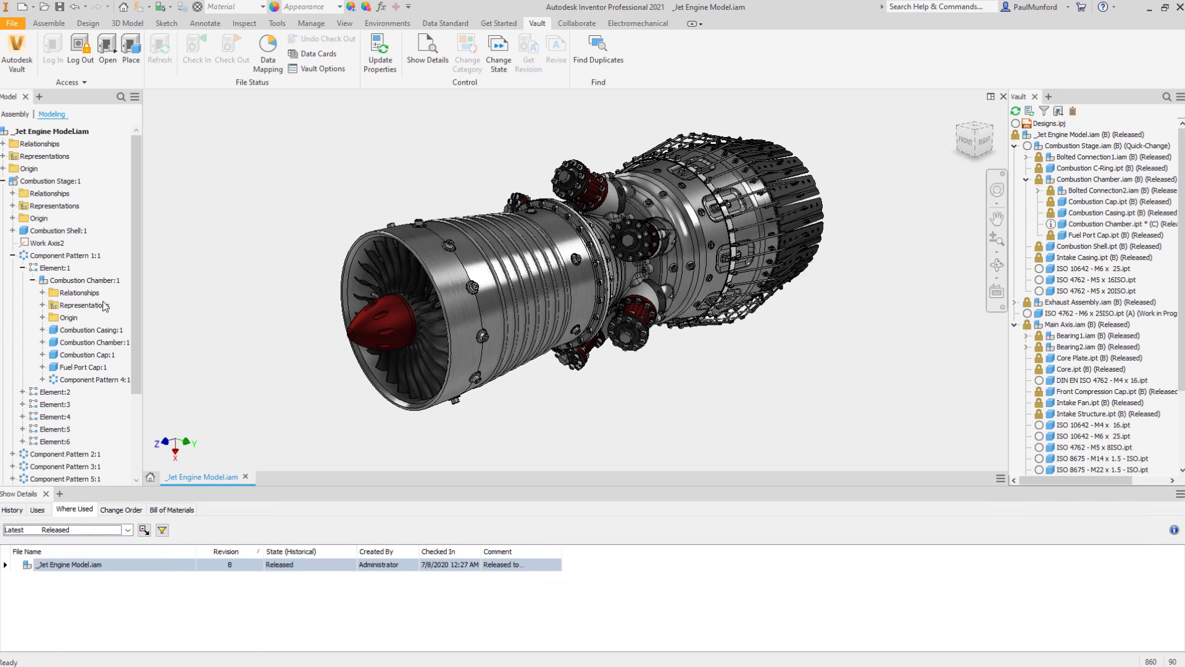
click(77, 235)
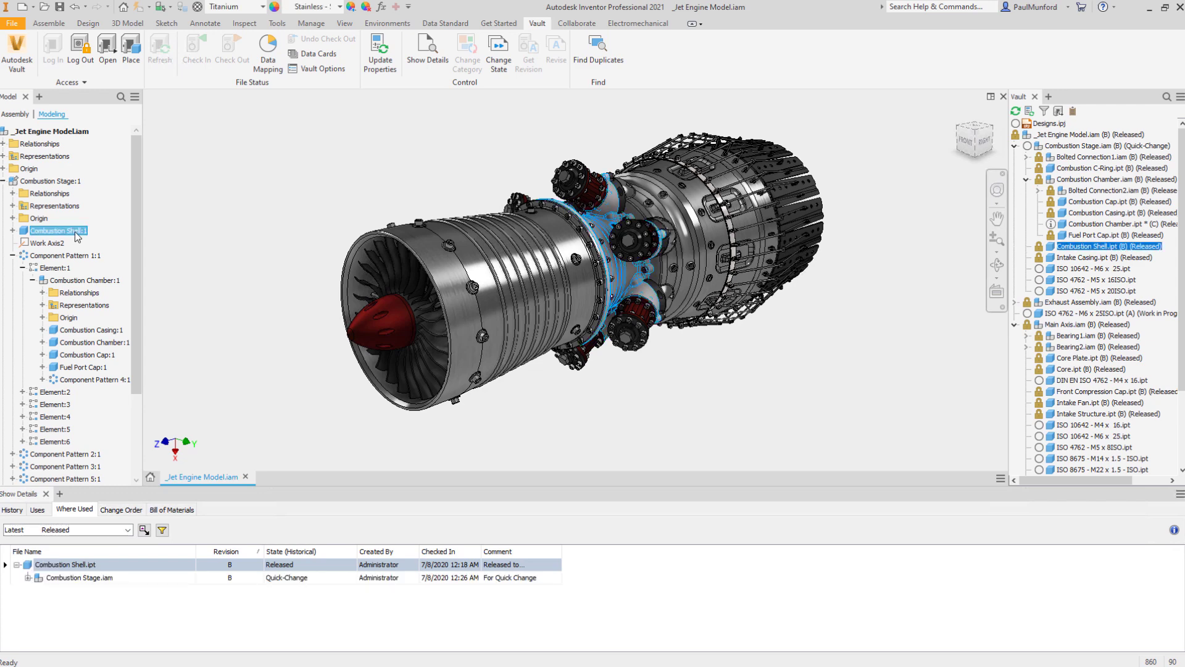
click(363, 241)
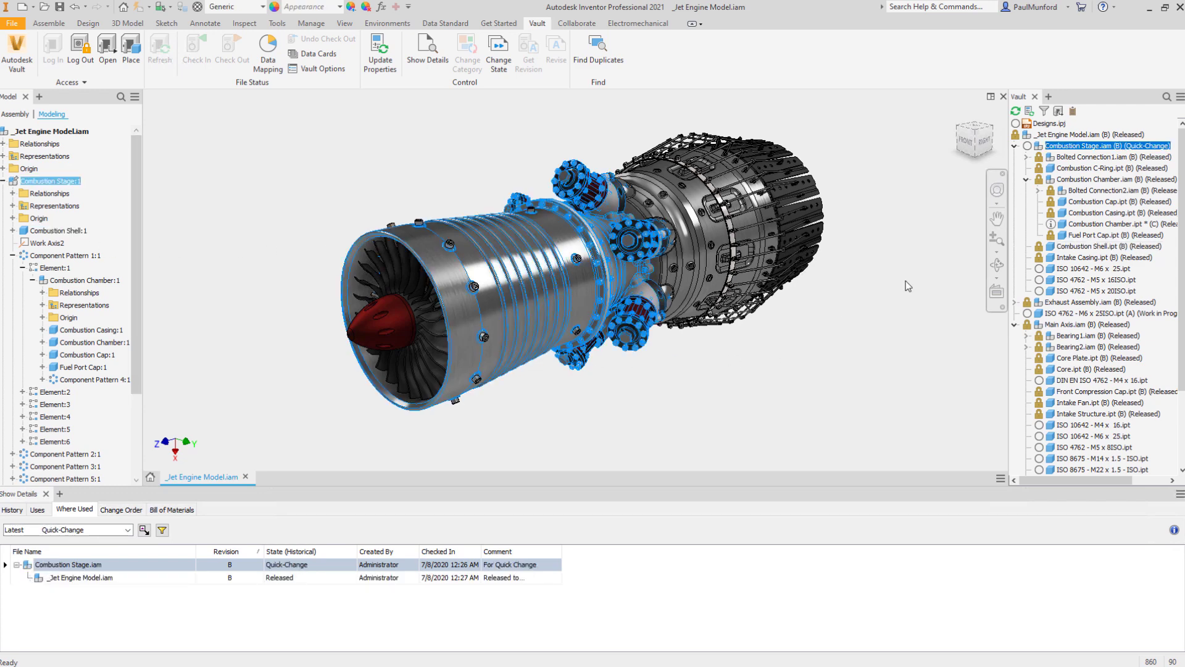
For _Jet Engine Model.iam, view the bill of materials and change orders, then Where Used
click(1083, 134)
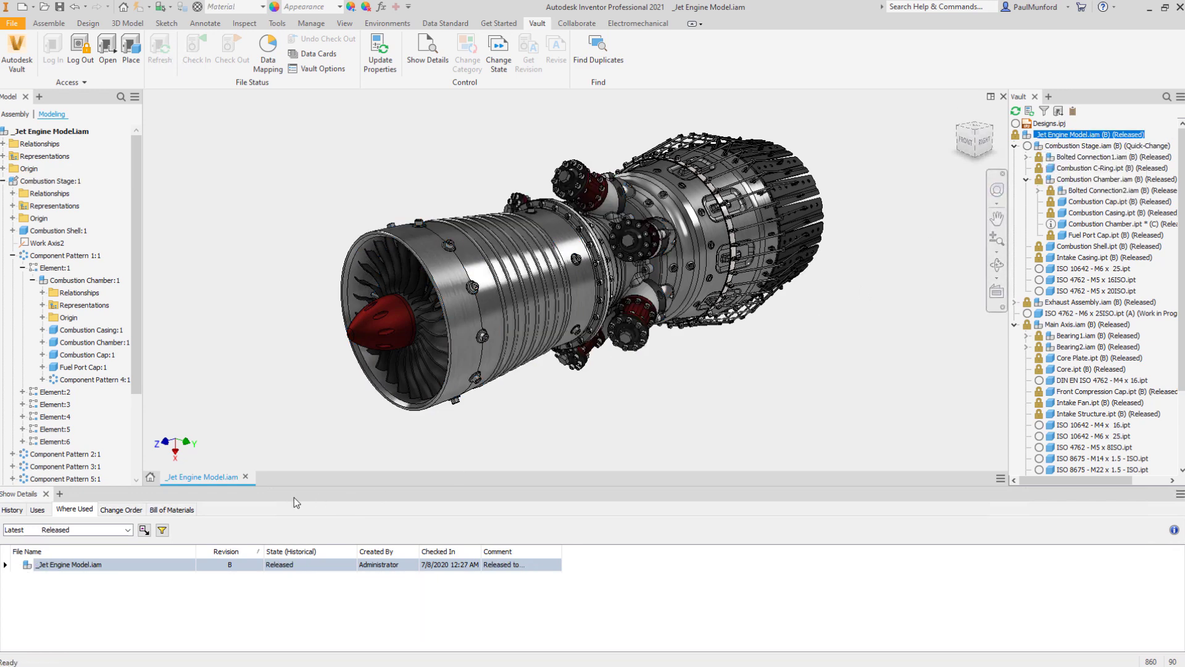
click(172, 510)
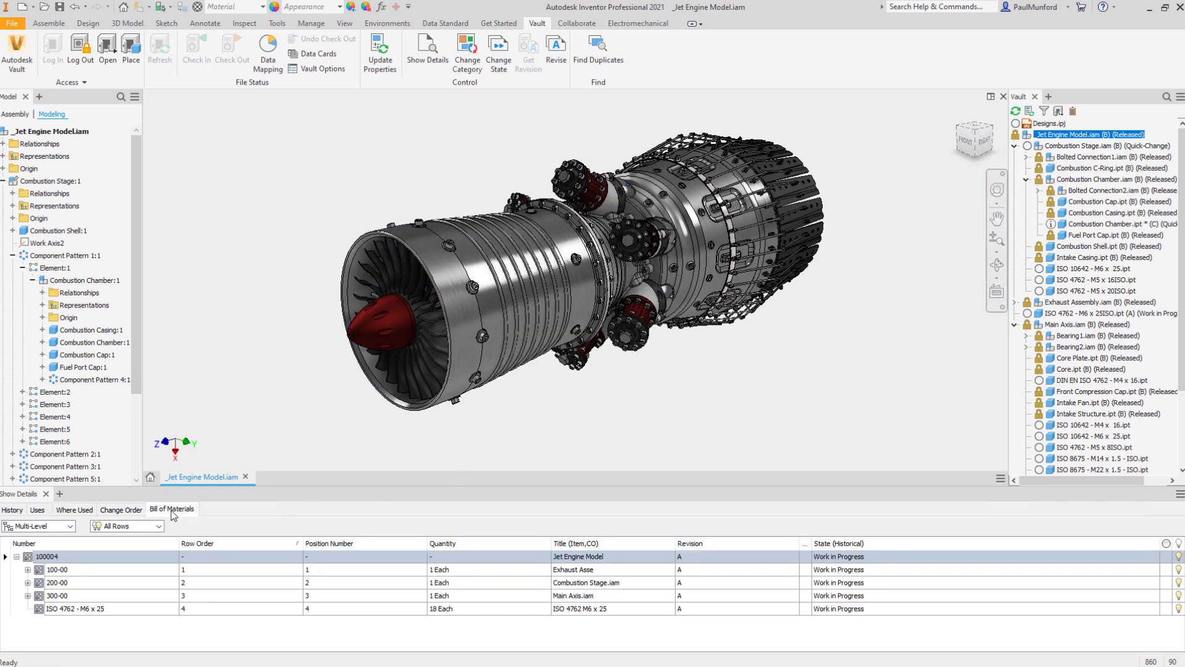
click(121, 509)
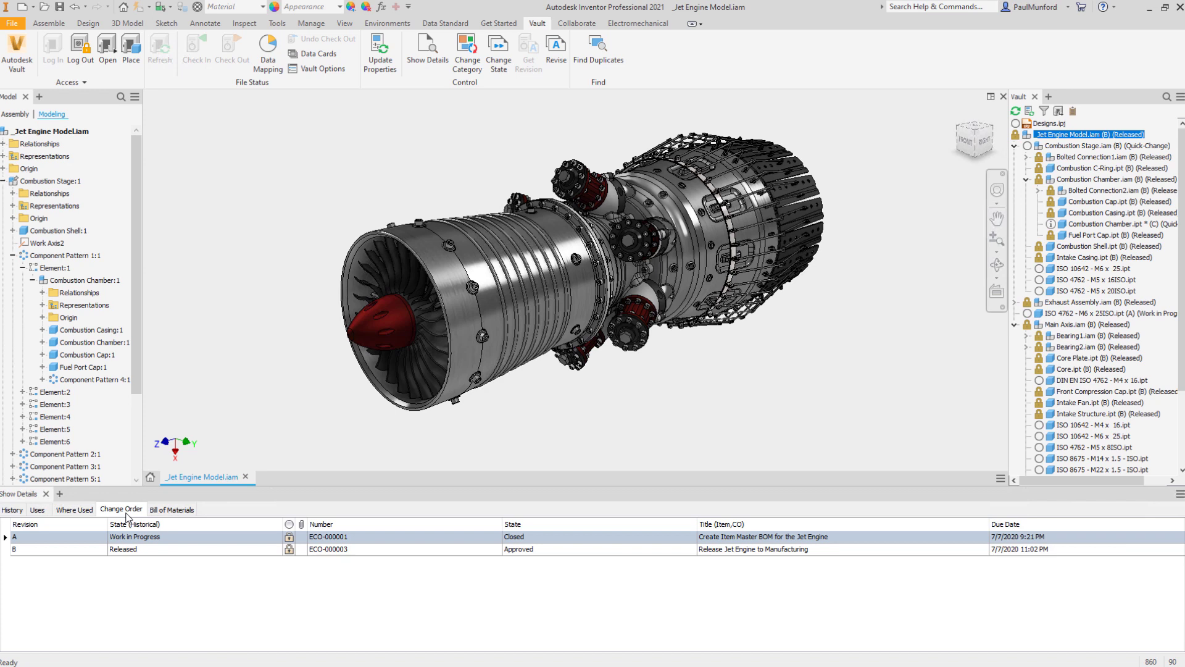
click(74, 510)
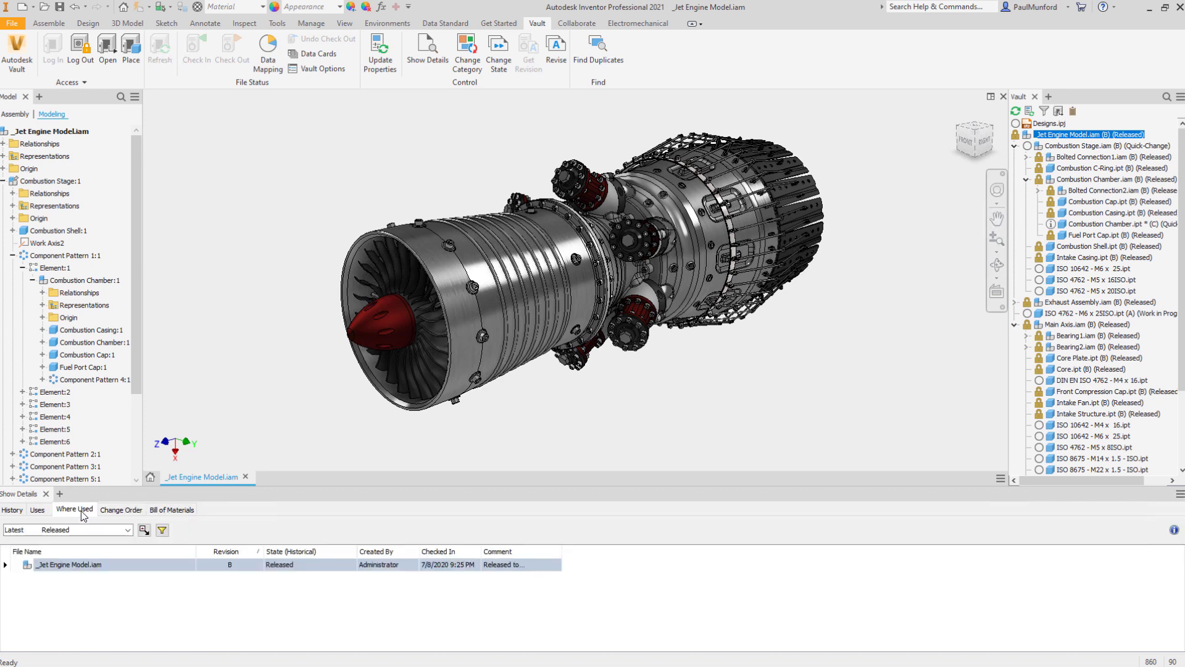
Go to the engine model's item and add a Thumbnail field to its bill of materials
right_click(85, 567)
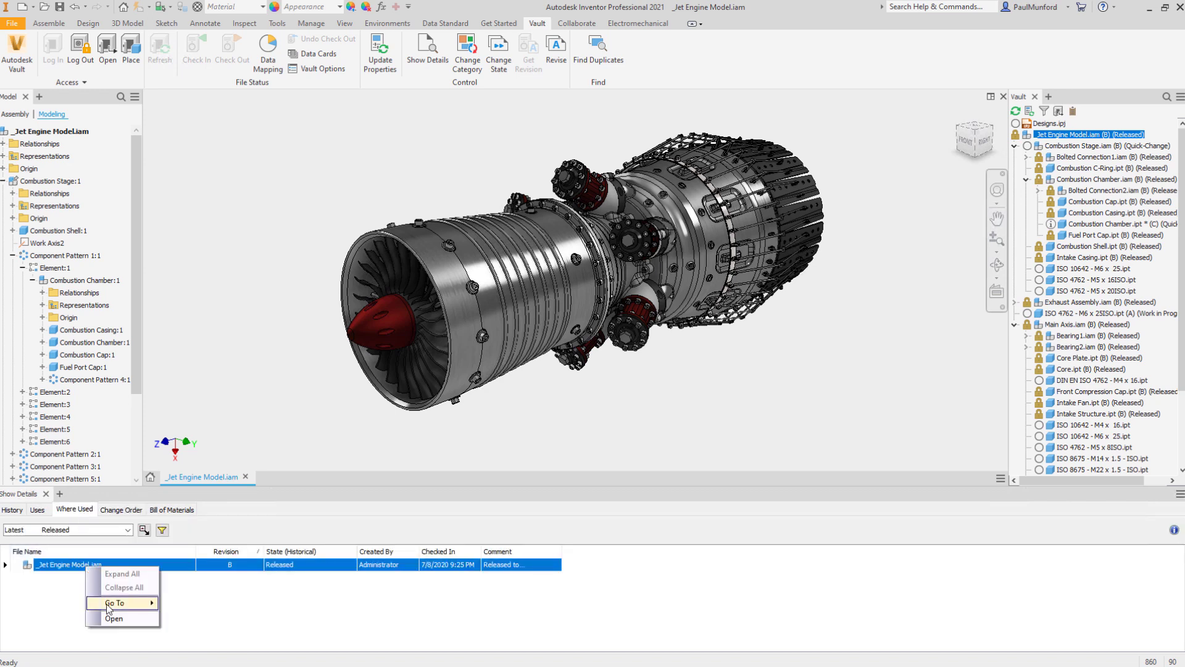
mouse_move(116, 603)
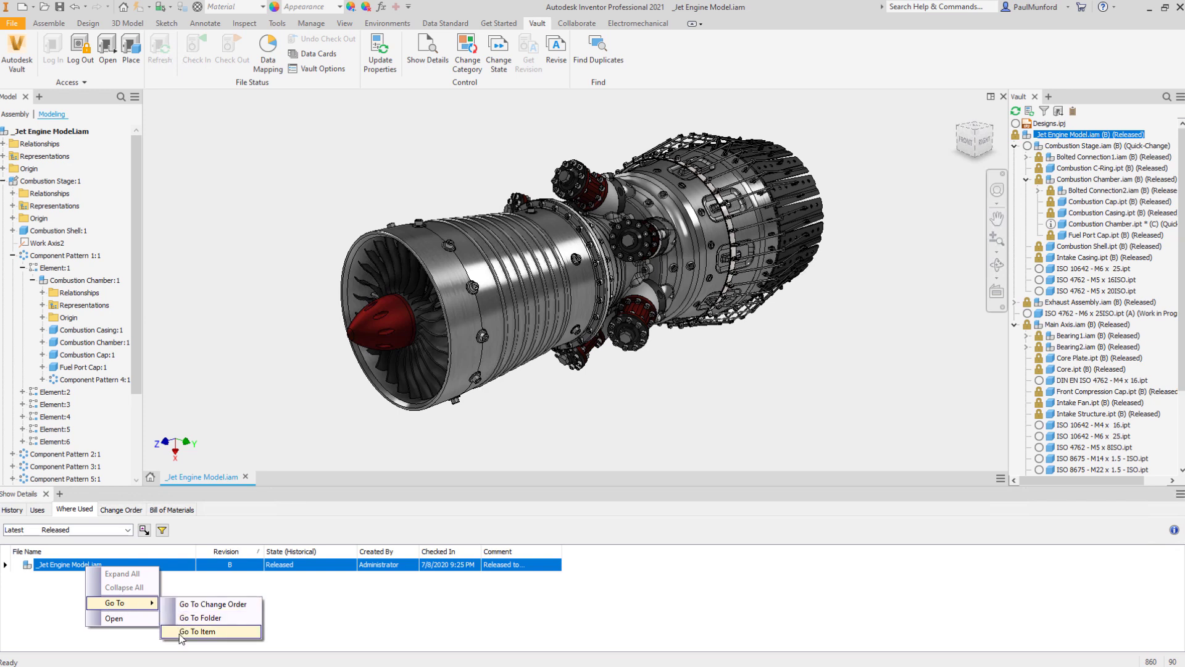
click(180, 633)
right_click(223, 546)
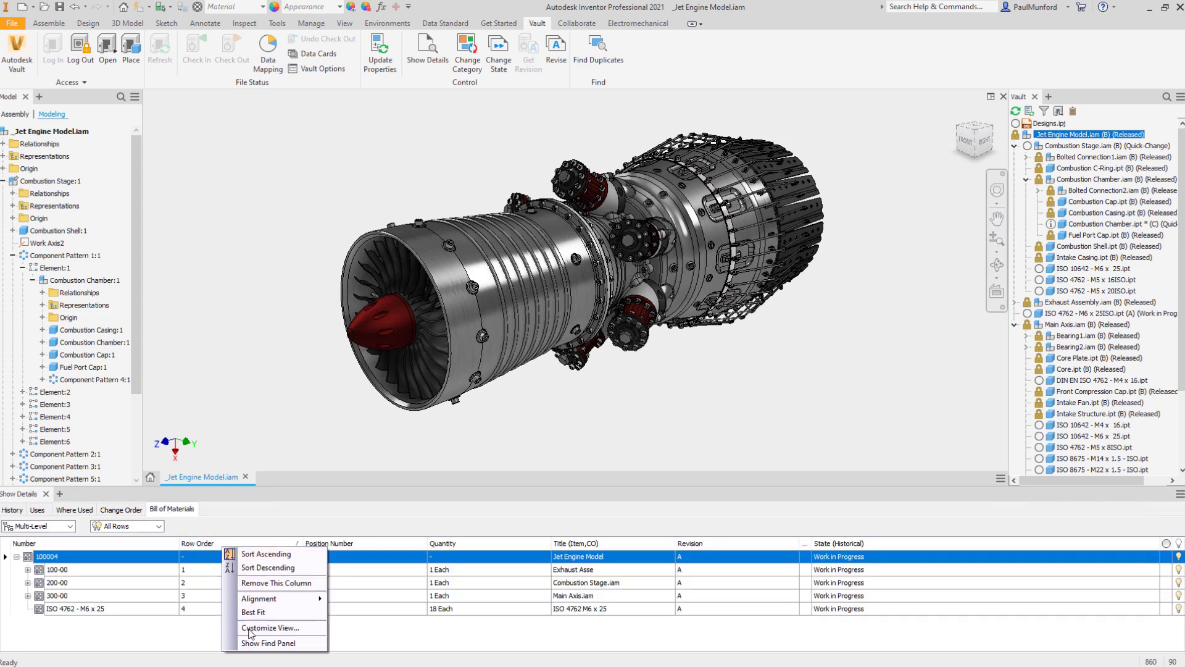
click(269, 627)
click(497, 219)
scroll(559, 389, down, 10)
click(467, 358)
click(592, 272)
click(591, 311)
click(592, 311)
click(603, 422)
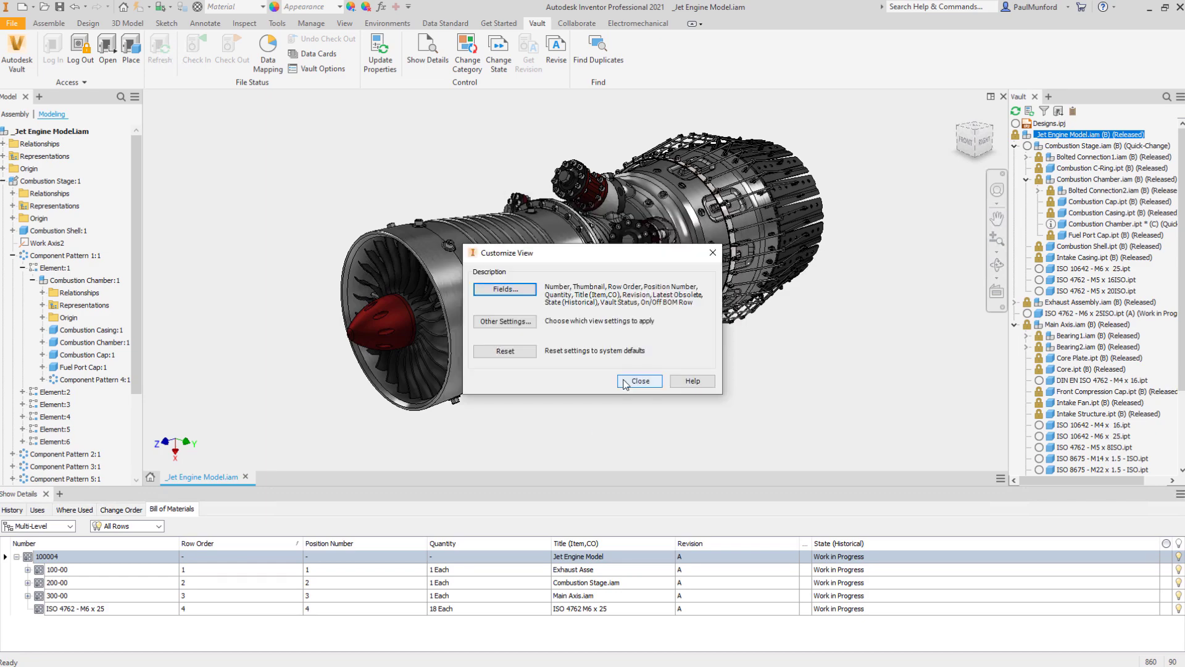
click(640, 382)
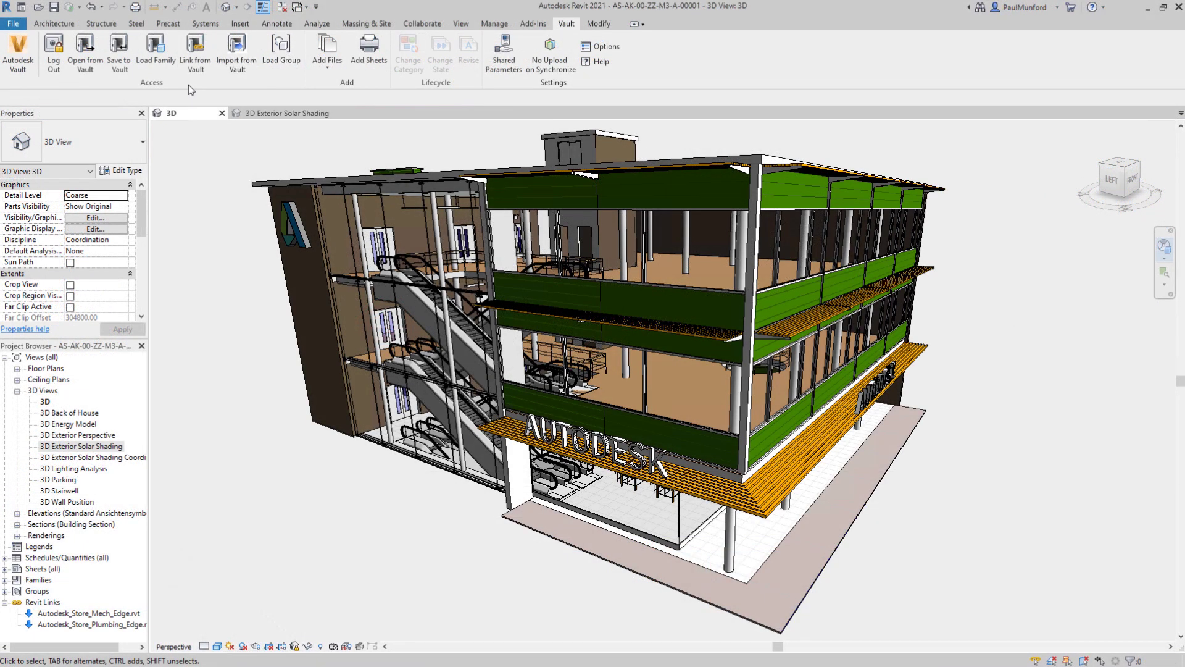
click(273, 113)
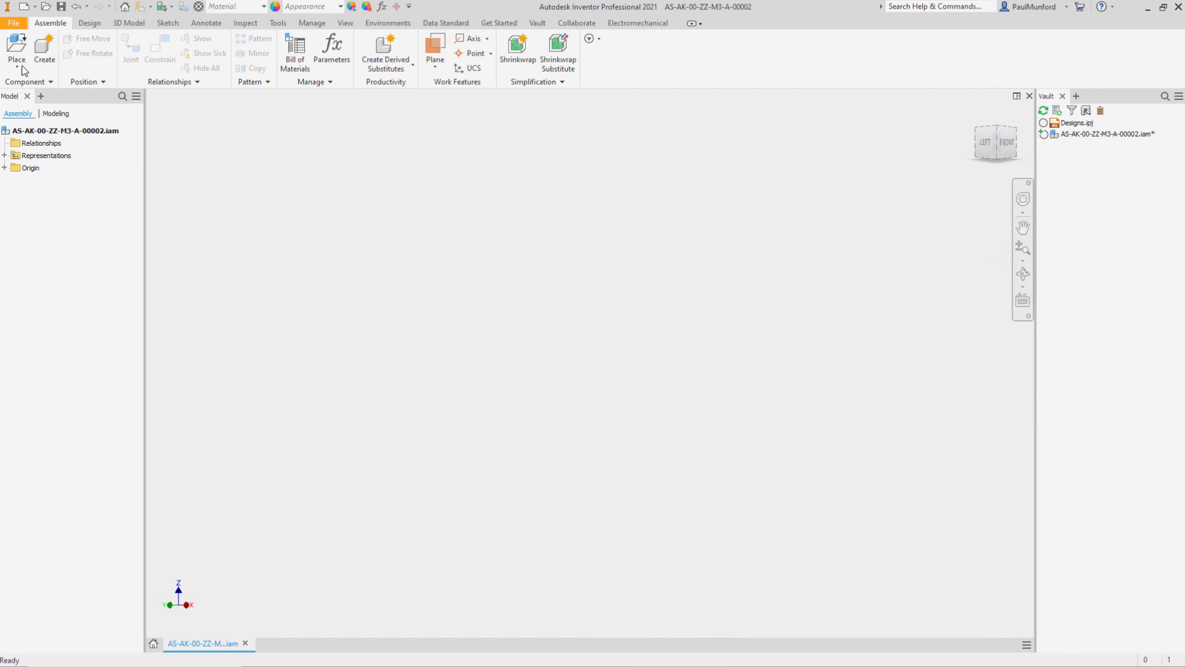
Import AS-AK-00-ZZ-M3-A-00001.rvt using its 3D Exterior Solar Shading view
click(17, 65)
click(67, 163)
click(579, 317)
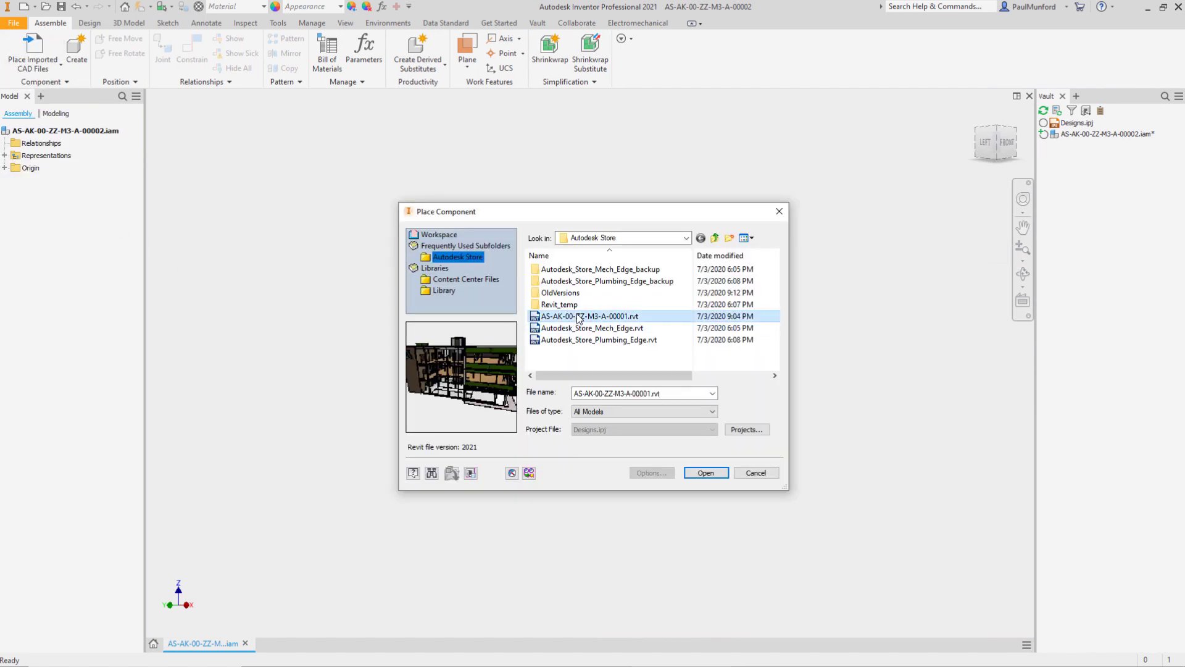
click(704, 473)
click(248, 294)
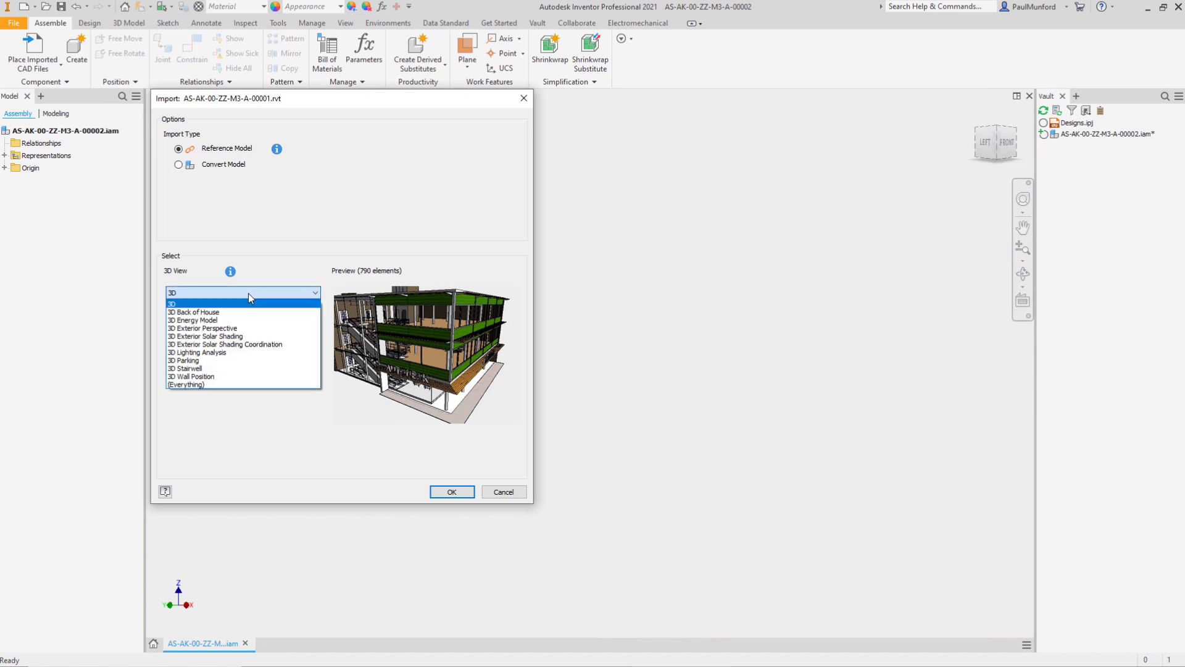
click(248, 337)
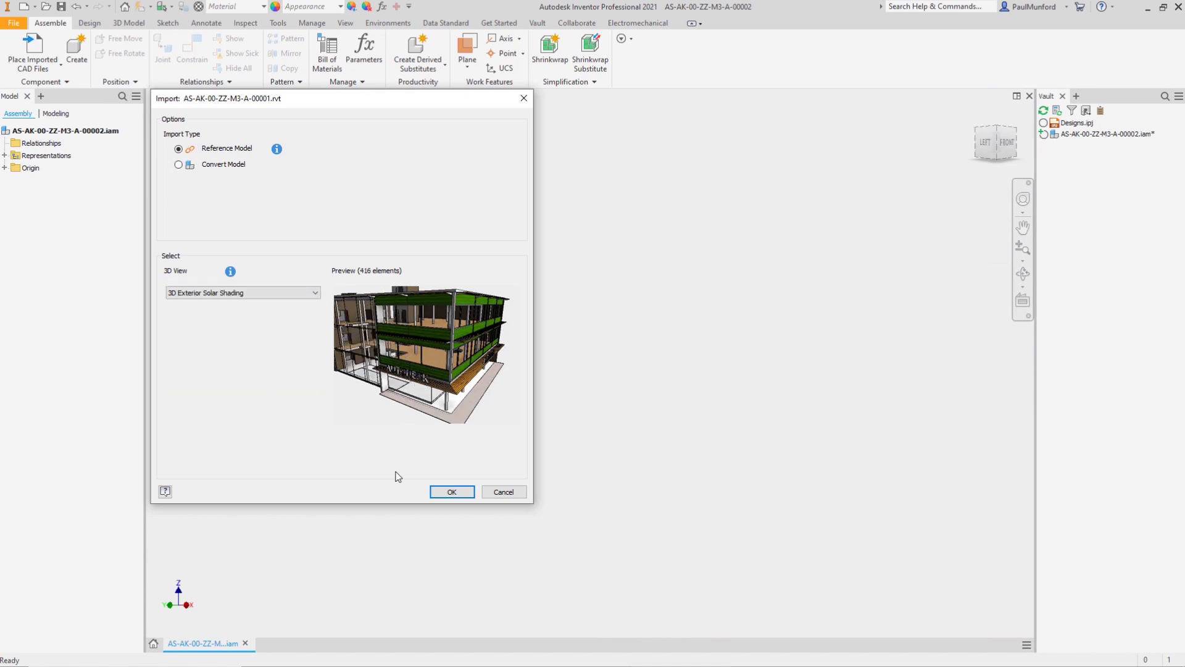
click(451, 492)
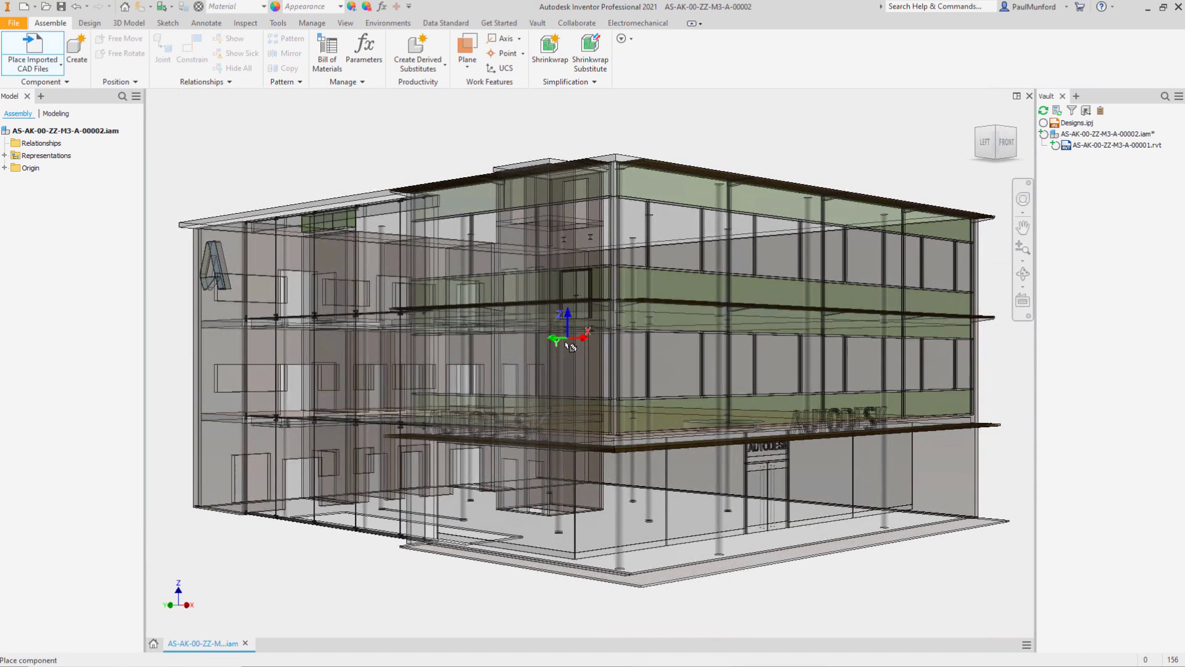
Place the imported Revit building in the assembly and finish placement
right_click(569, 346)
click(611, 366)
right_click(450, 198)
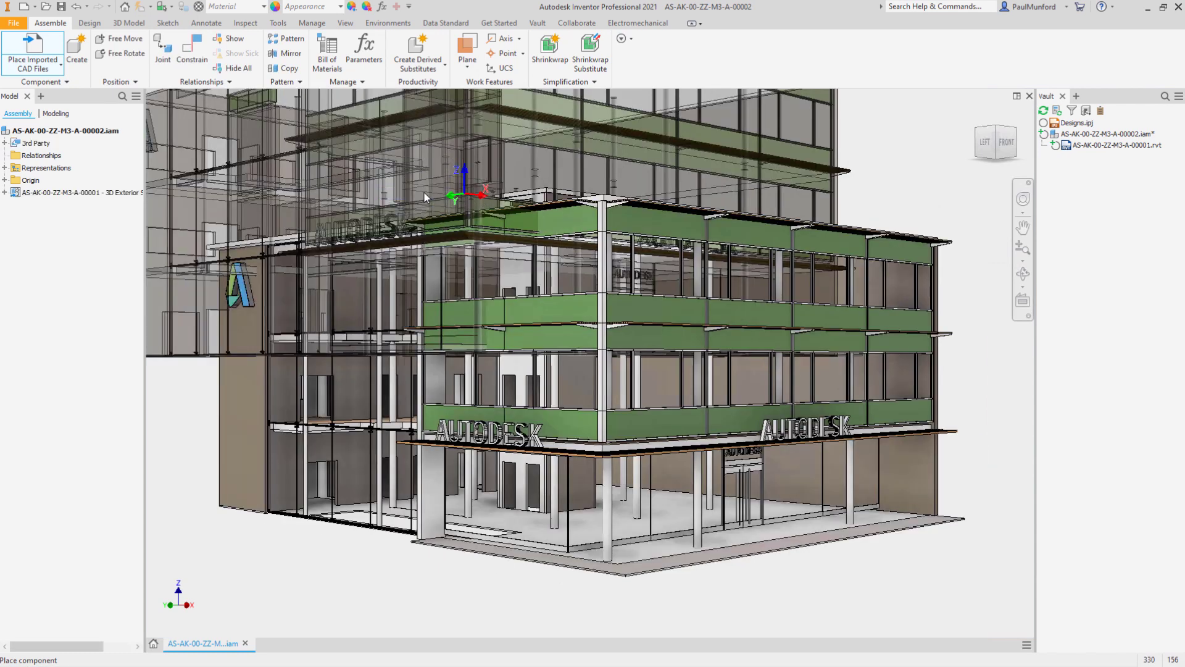
click(424, 197)
Expand the building's Doors > Curtain Wall - Awning group and select panel 212757
click(4, 192)
click(15, 279)
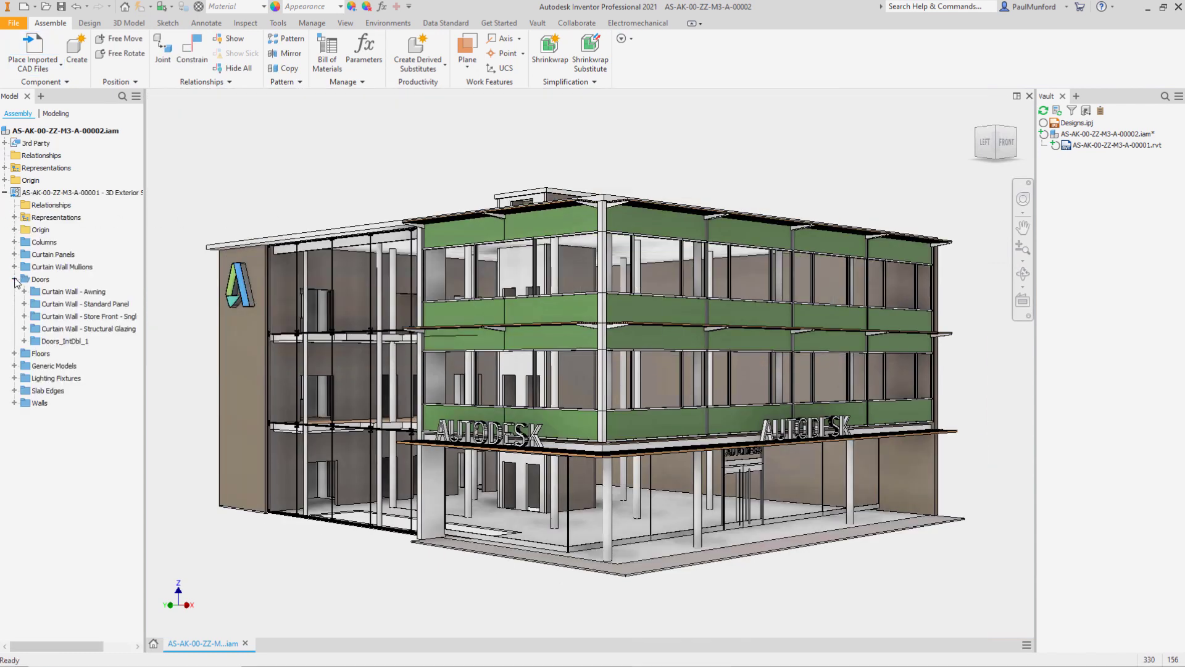
click(35, 304)
click(72, 316)
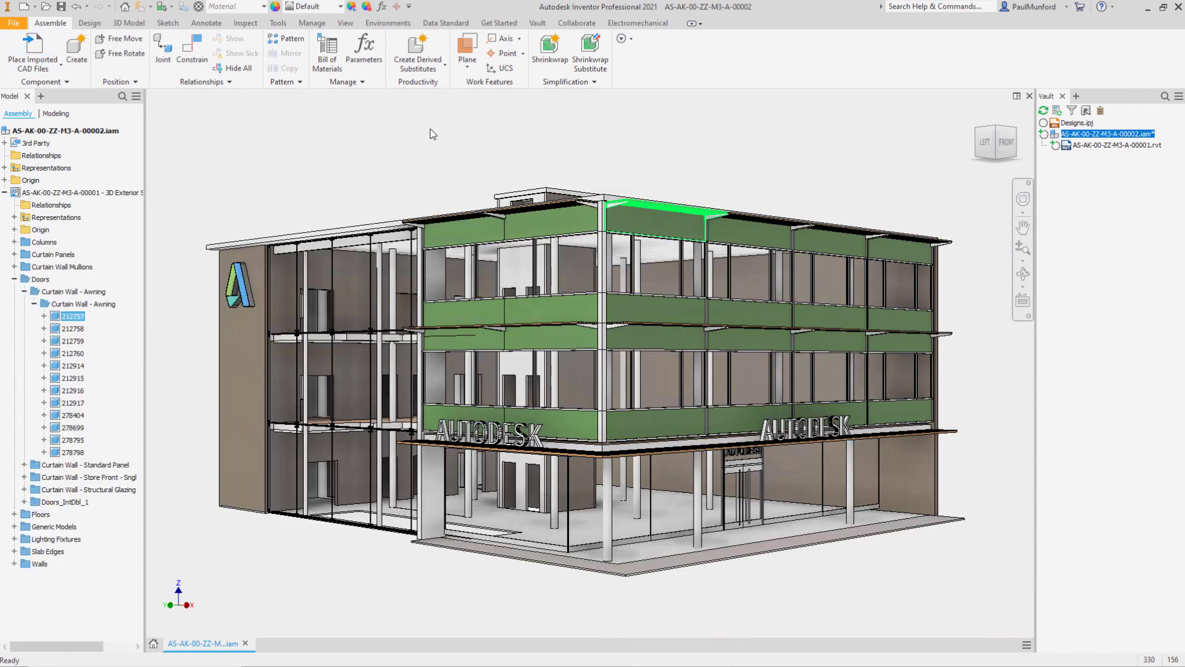
click(537, 24)
Check in the new assembly and its Revit file with the comment 'First check in'
click(197, 50)
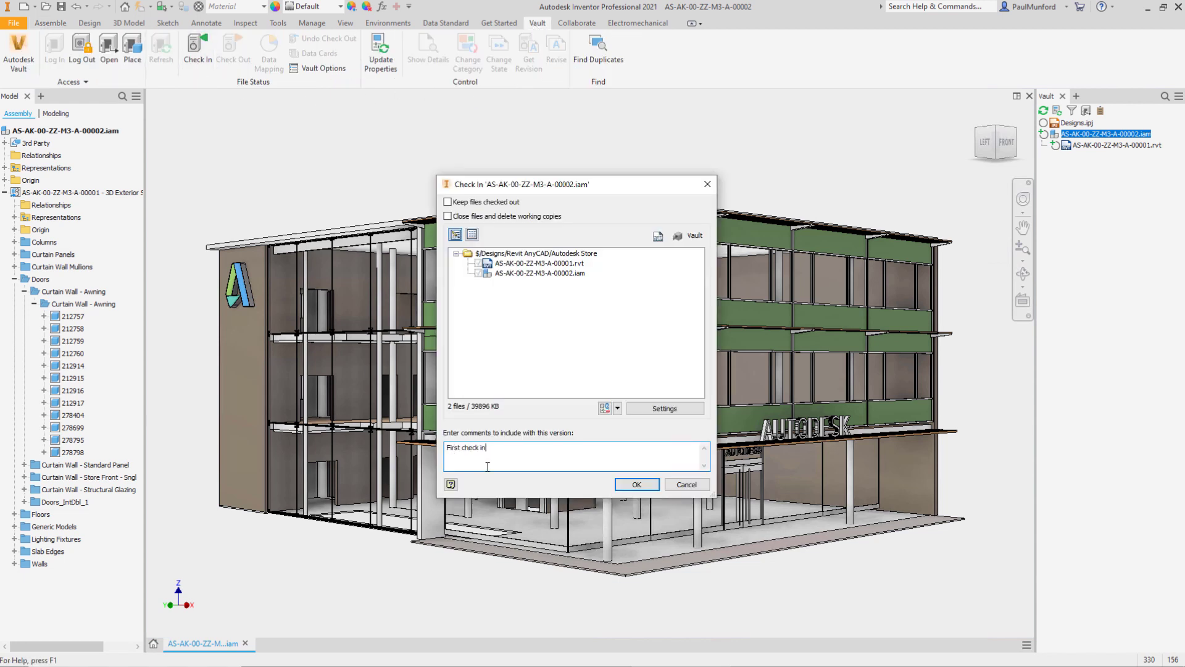
click(631, 484)
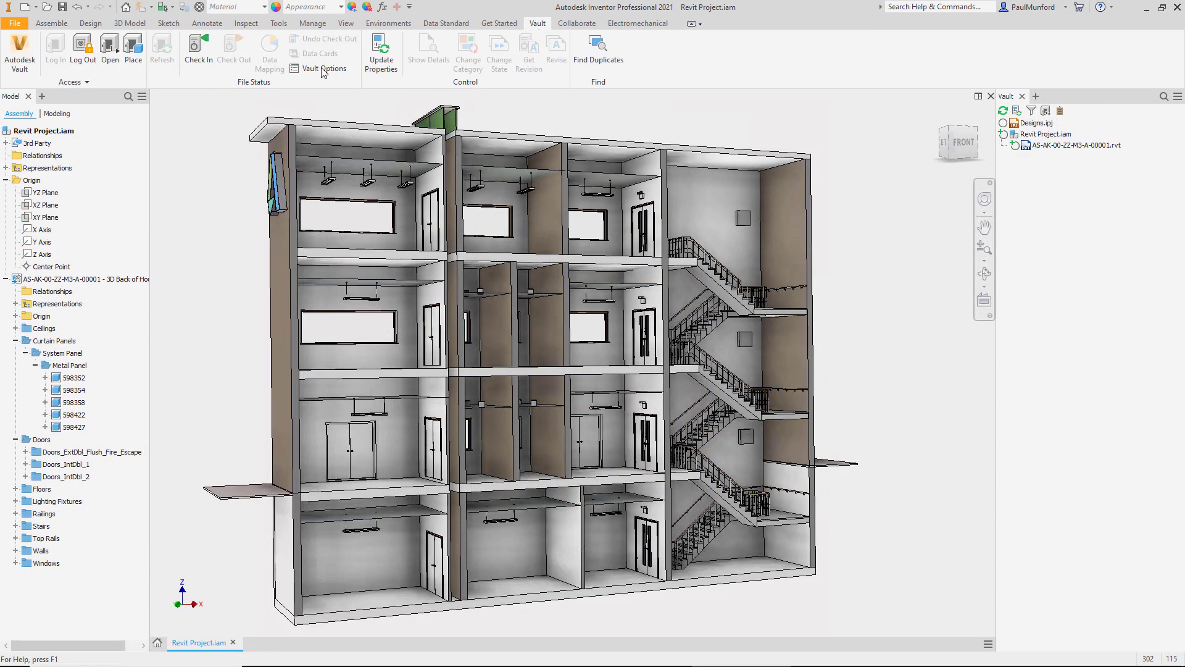
Add the Excluded Revit files folder under Designs to the check-in exclude paths
click(323, 69)
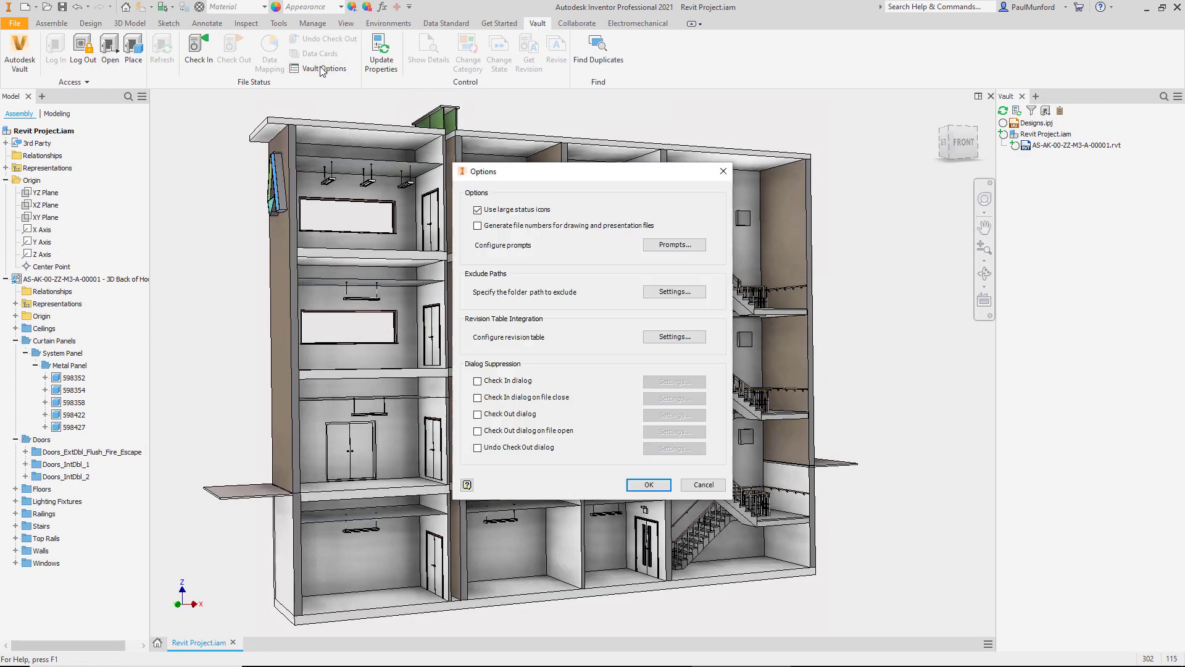
click(656, 293)
click(445, 299)
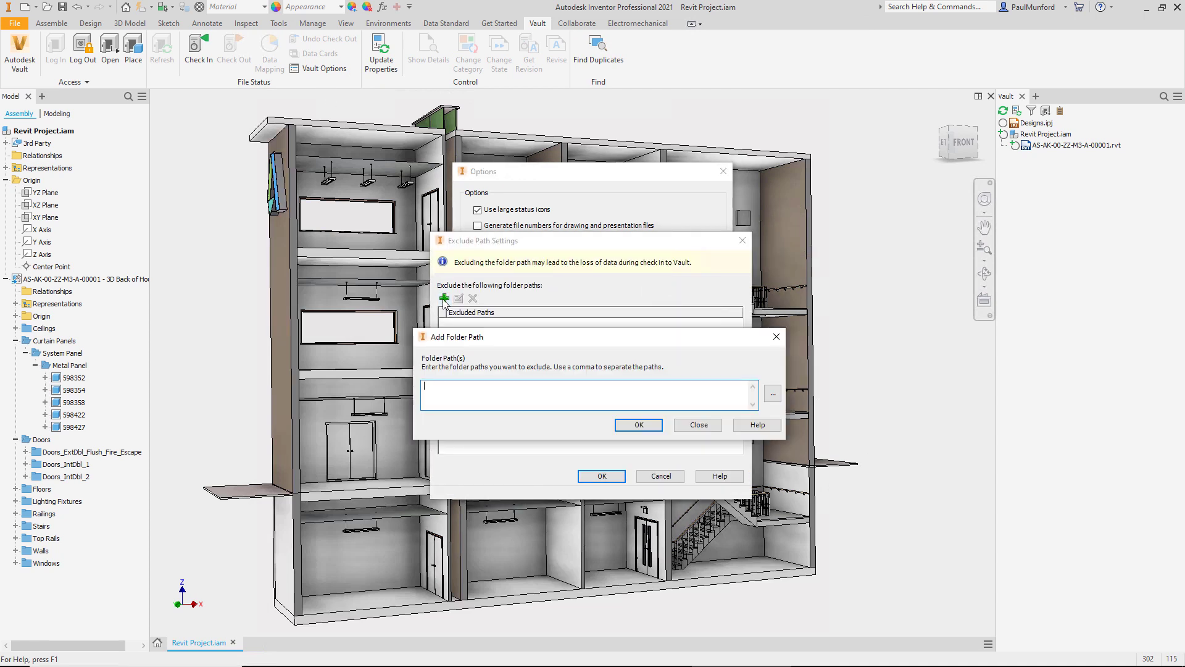
text(C:\Users\Administrator\Documents\Vault\Designs\Exluded Revit files)
click(631, 427)
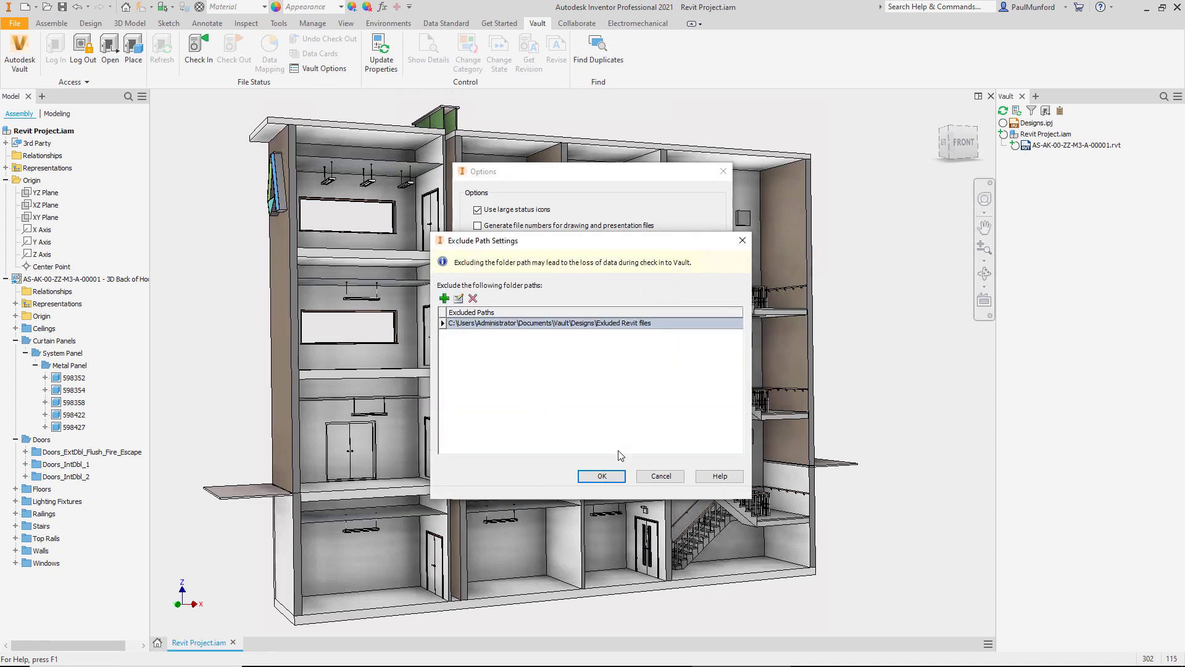
click(618, 477)
Check in Revit Project.iam with comment 'Inventor file checked in. Revit file excluded.'
click(645, 484)
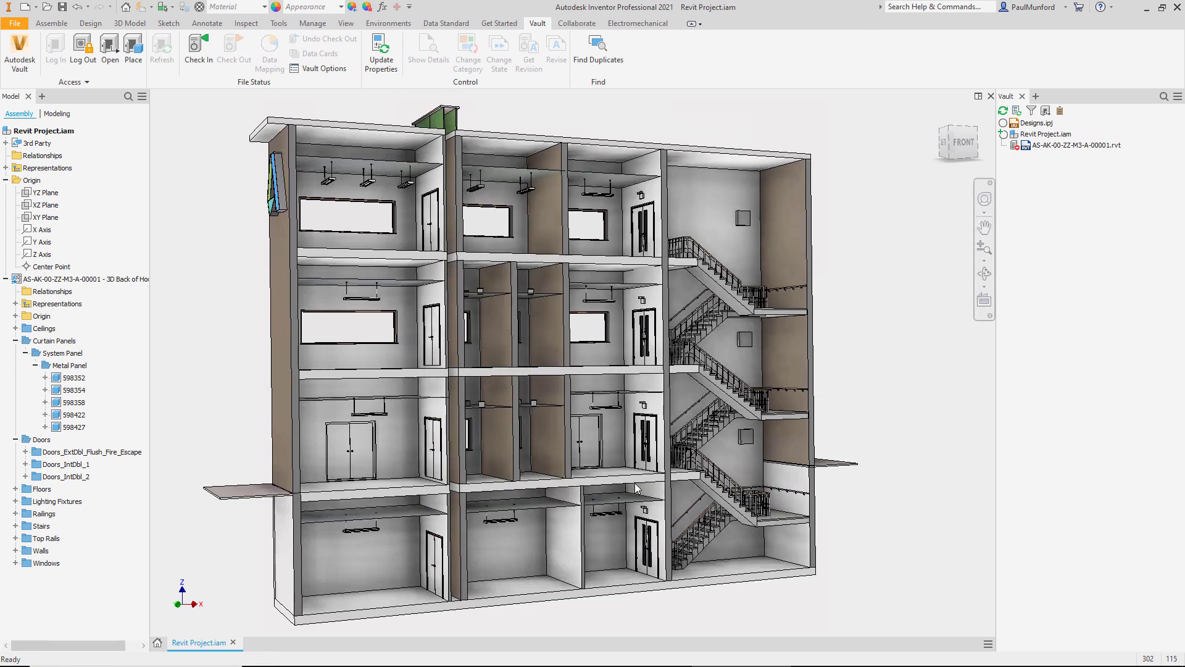
click(199, 52)
text(In)
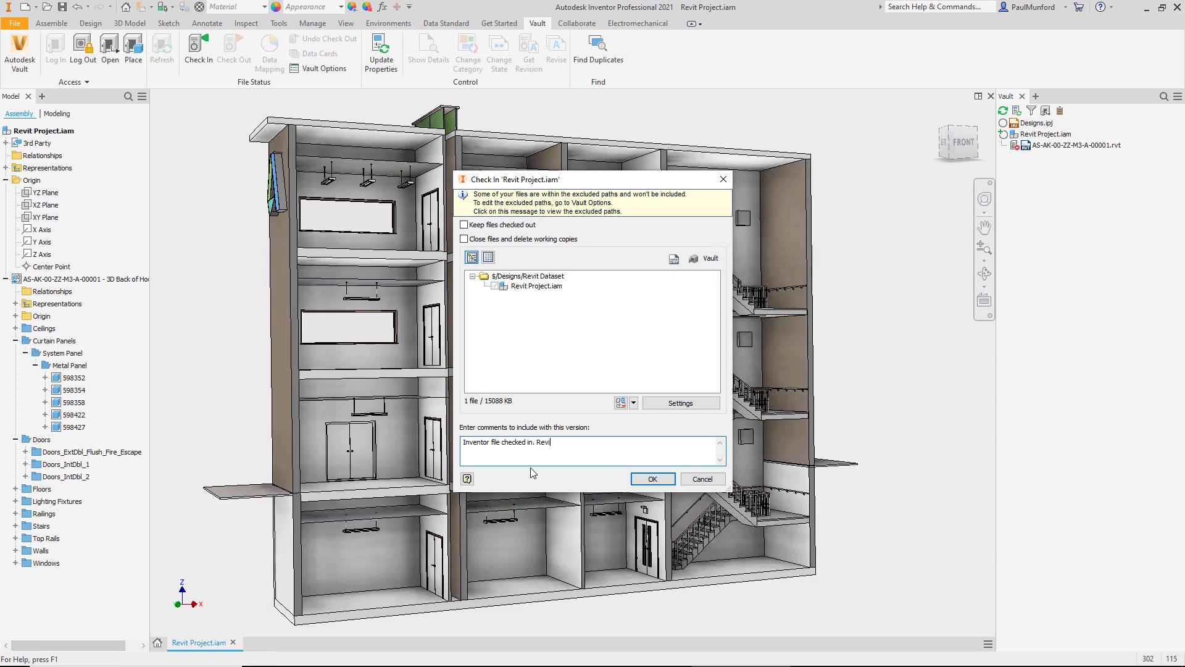
click(650, 479)
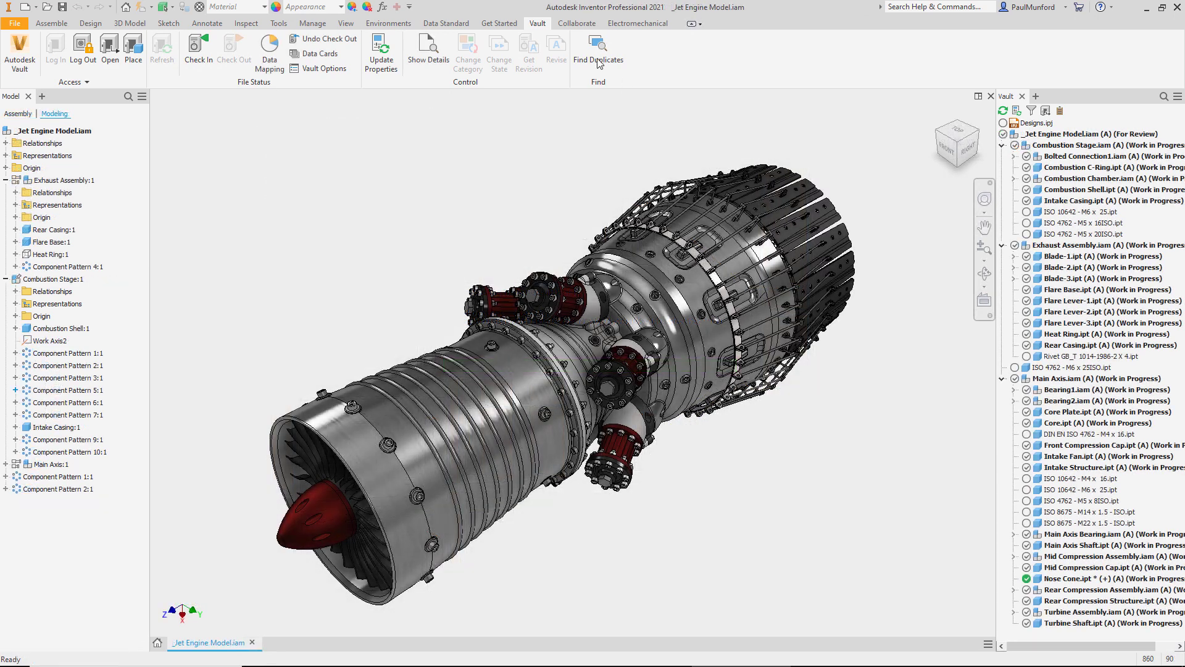
Search the whole jet engine assembly for duplicates and list the Rear Casing group
click(598, 54)
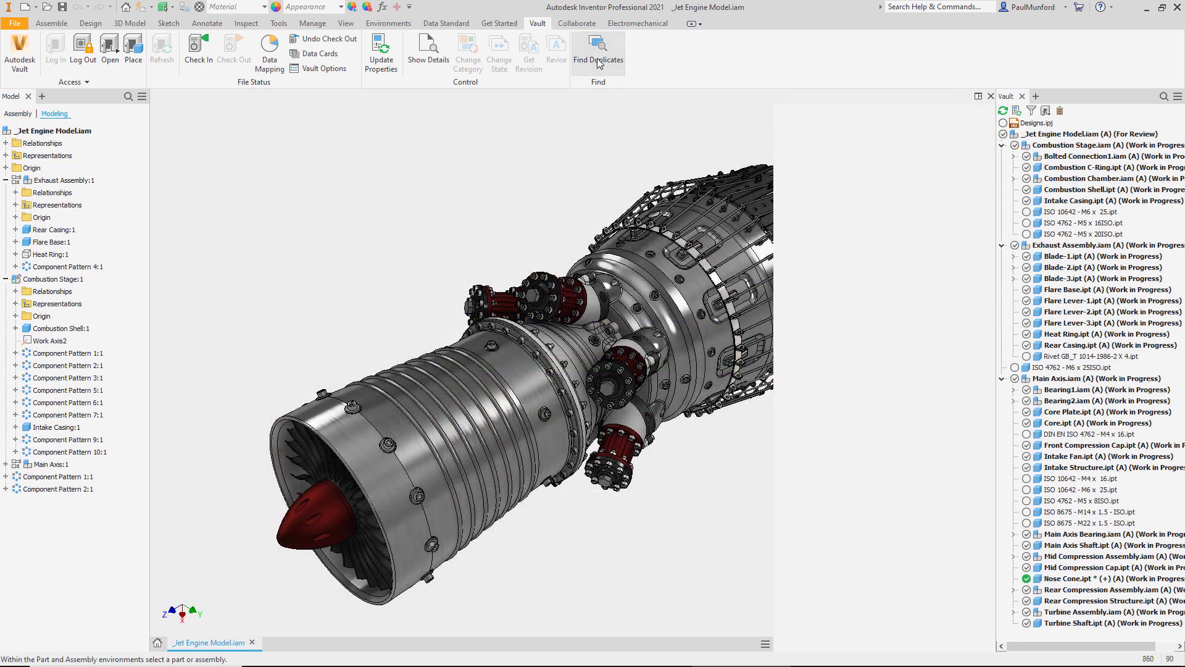
click(83, 133)
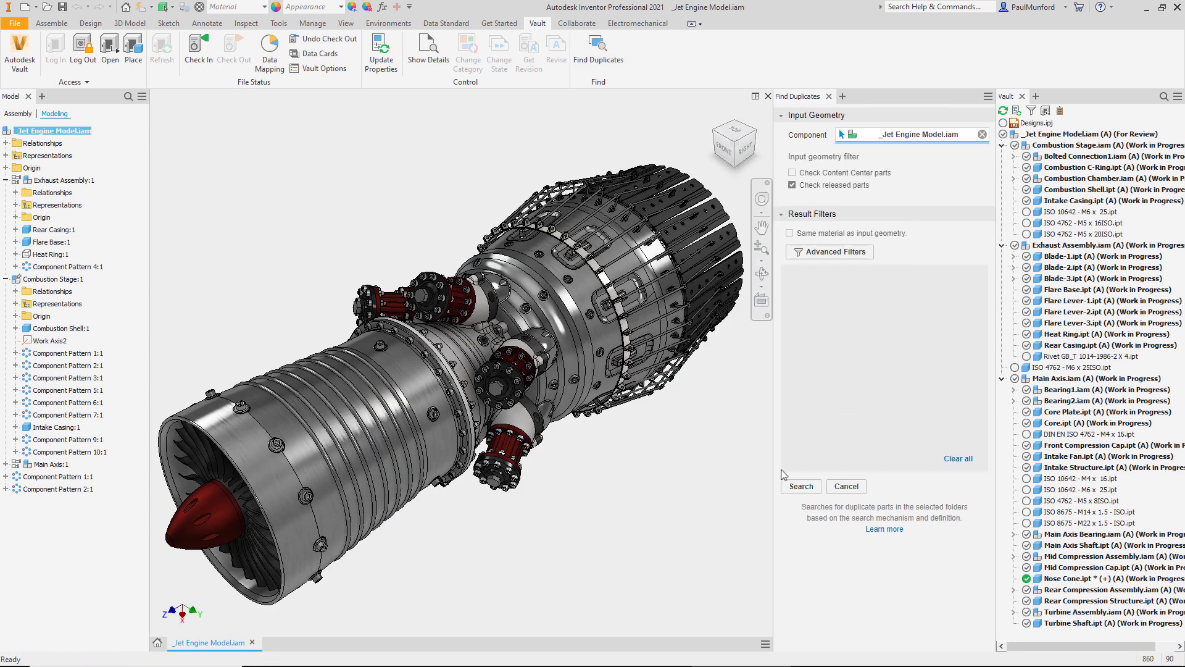
click(804, 486)
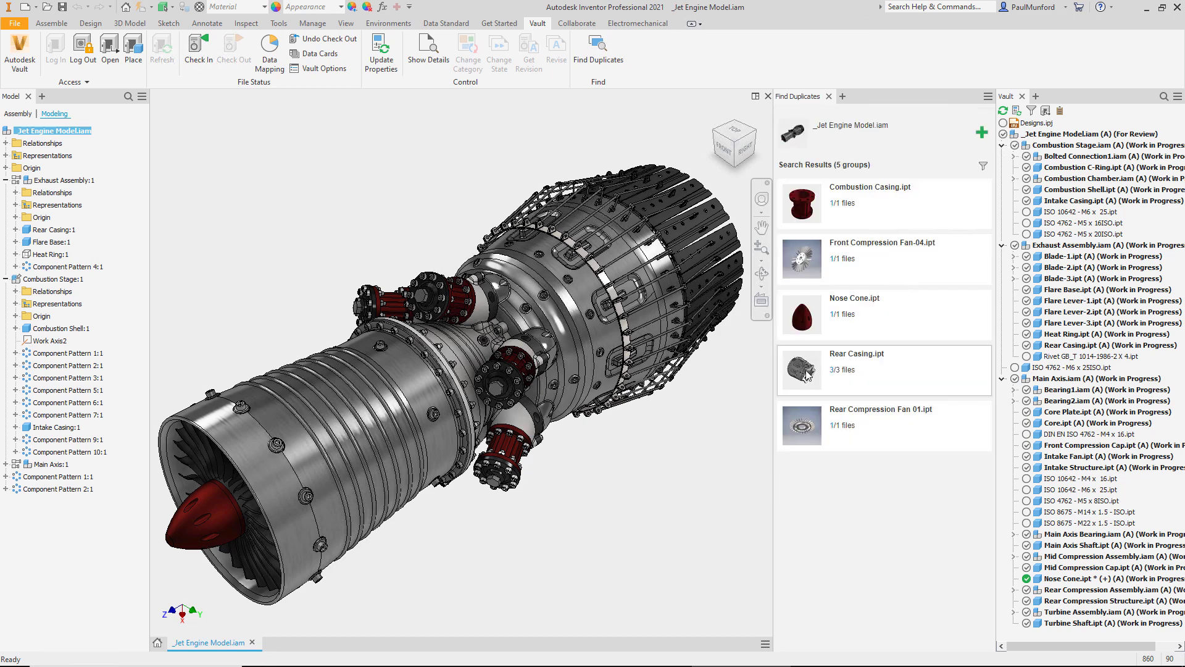
click(807, 374)
Filter the Rear Casing duplicates with the advanced criterion State is Released
click(949, 166)
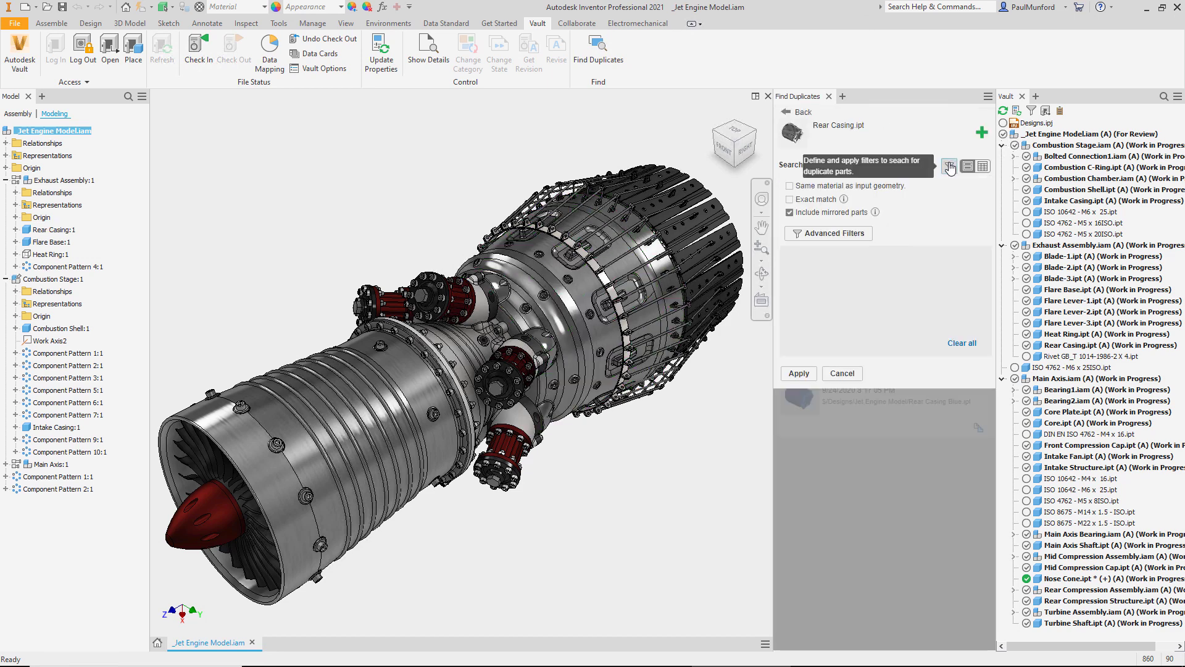
click(820, 234)
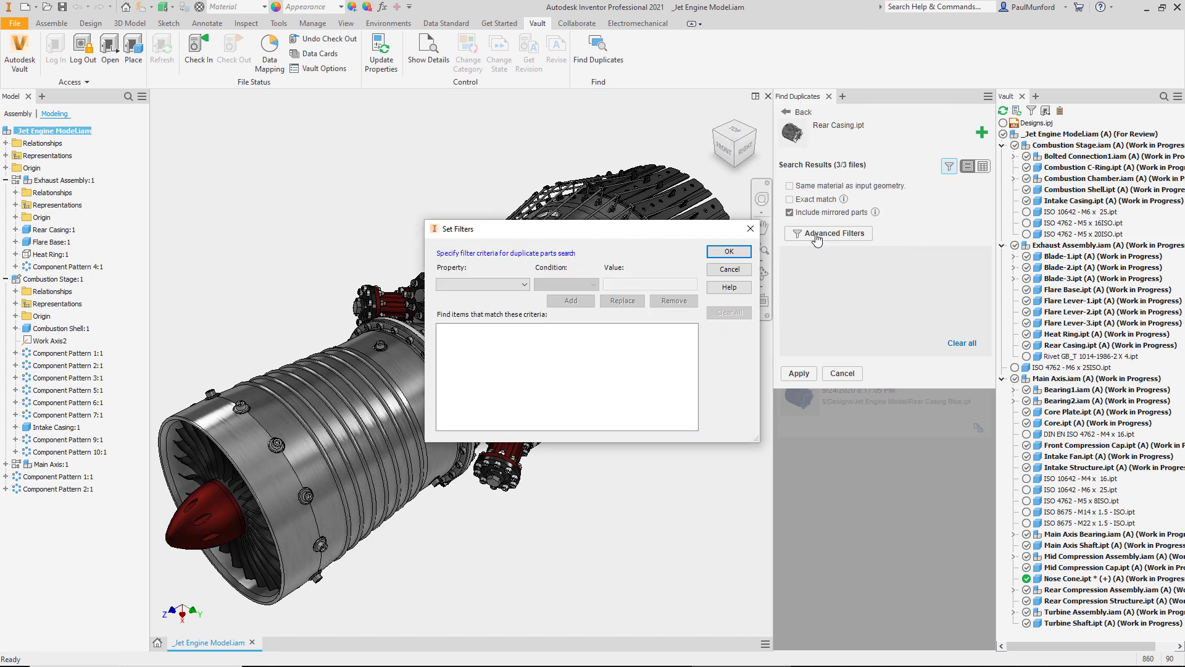
click(523, 284)
drag(524, 316, 523, 417)
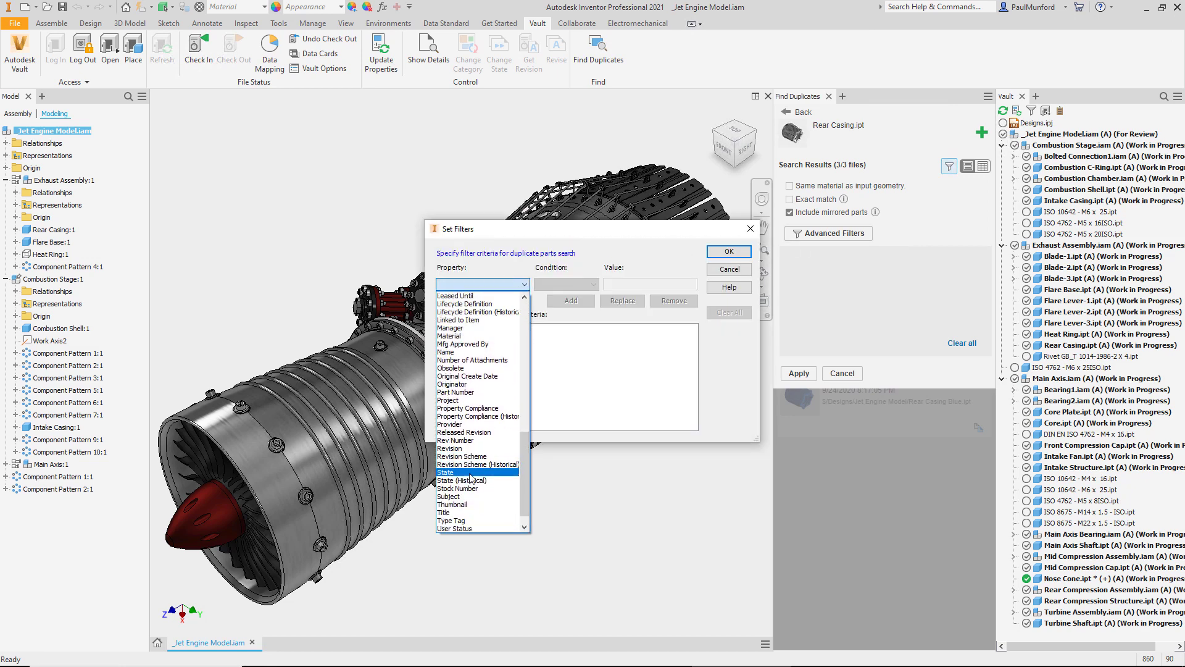
click(500, 450)
click(567, 285)
click(574, 326)
click(616, 284)
text(Released)
click(571, 300)
click(728, 250)
click(794, 372)
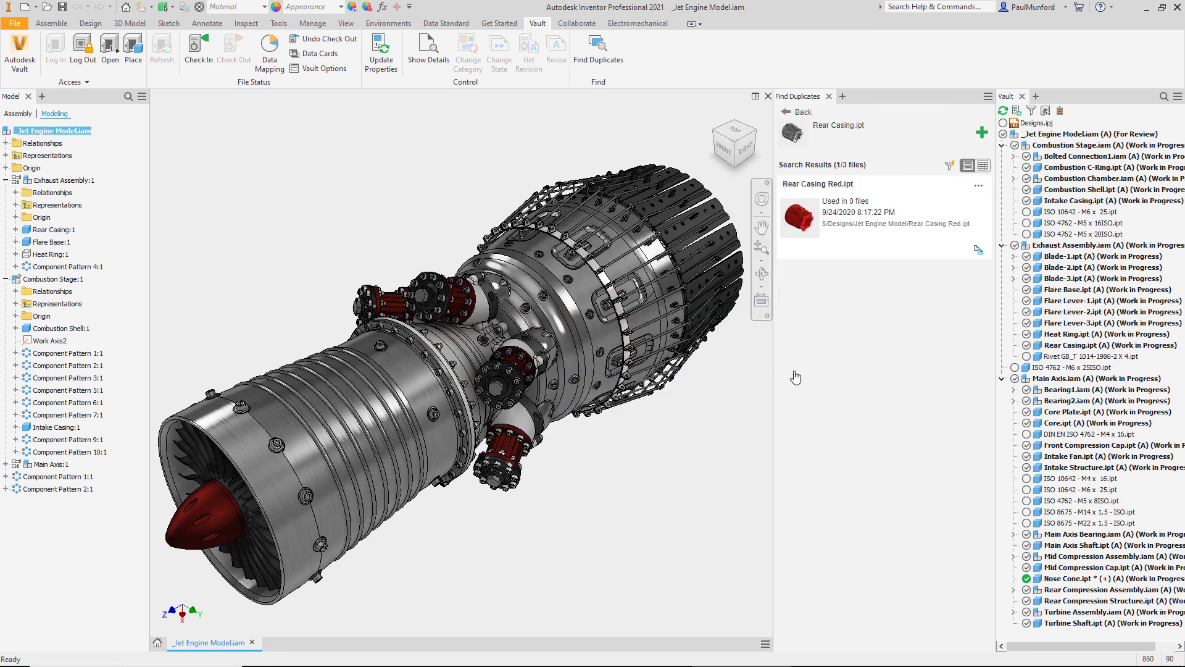
Return to the refreshed duplicate groups and add a saved-search group named Files
click(792, 113)
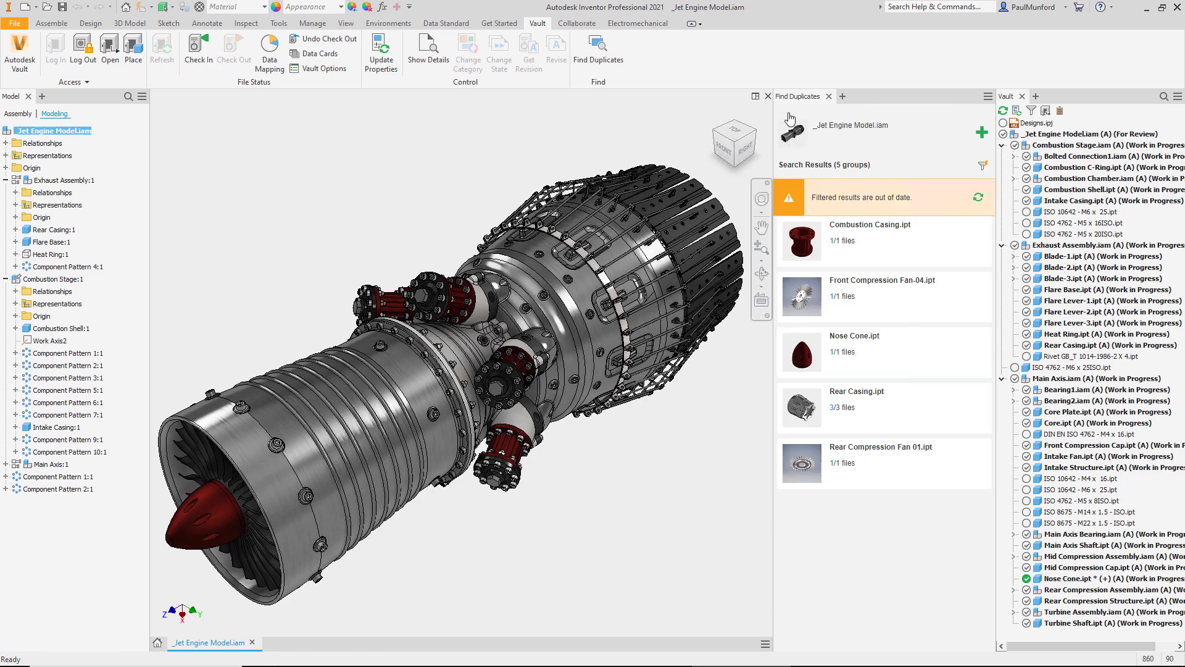
click(978, 197)
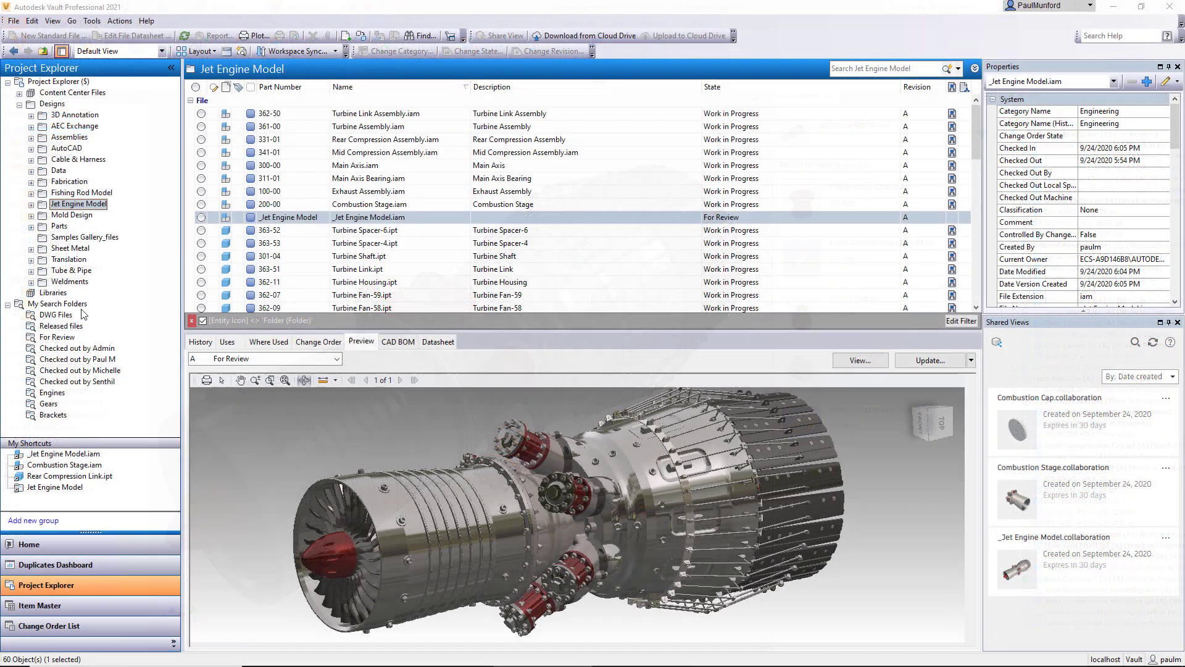
right_click(82, 306)
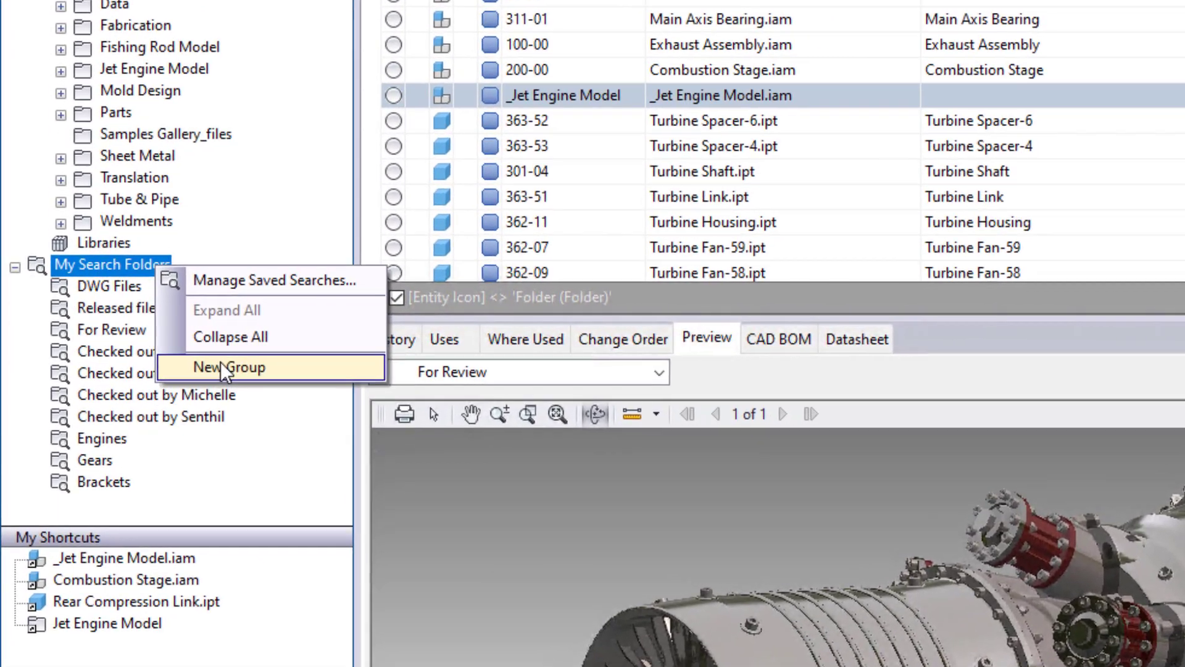
click(223, 369)
click(126, 503)
right_click(126, 503)
click(196, 574)
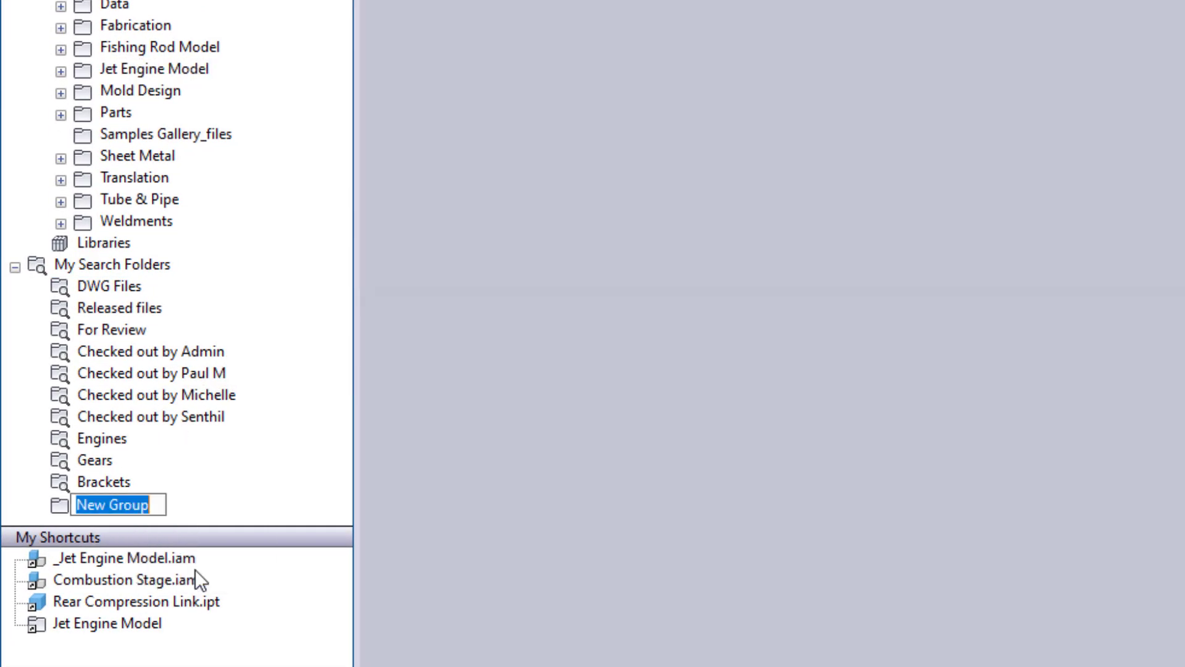
text(Files)
Move DWG Files, Released files and For Review into the Files group
drag(195, 569, 102, 509)
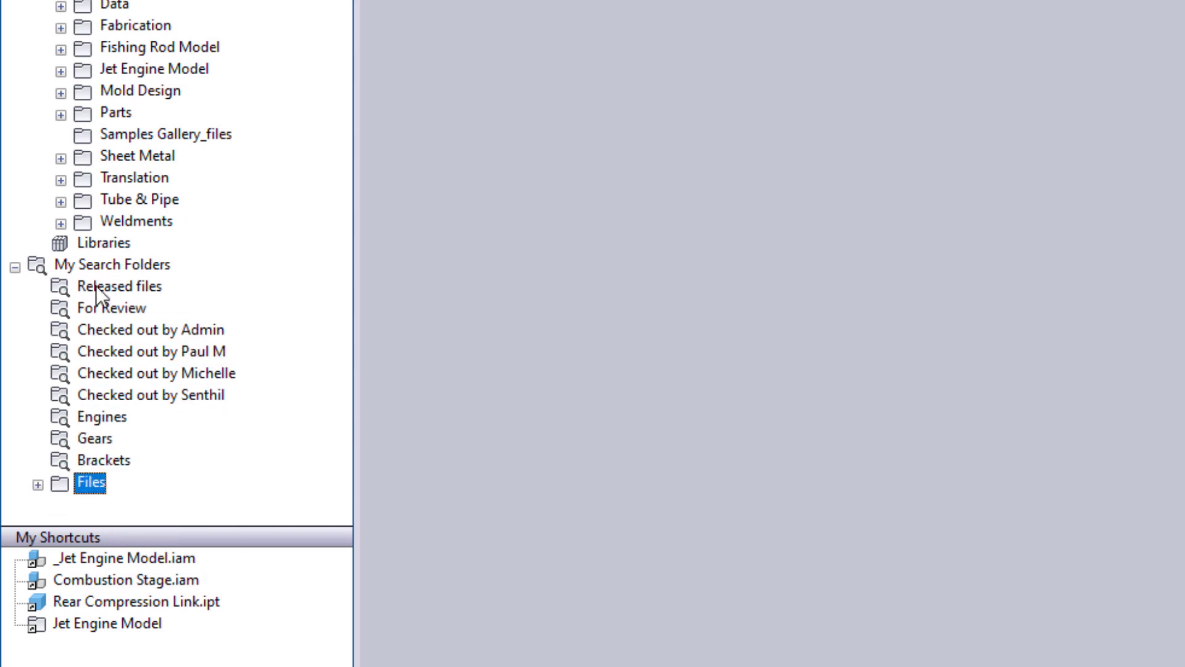
drag(95, 285, 113, 489)
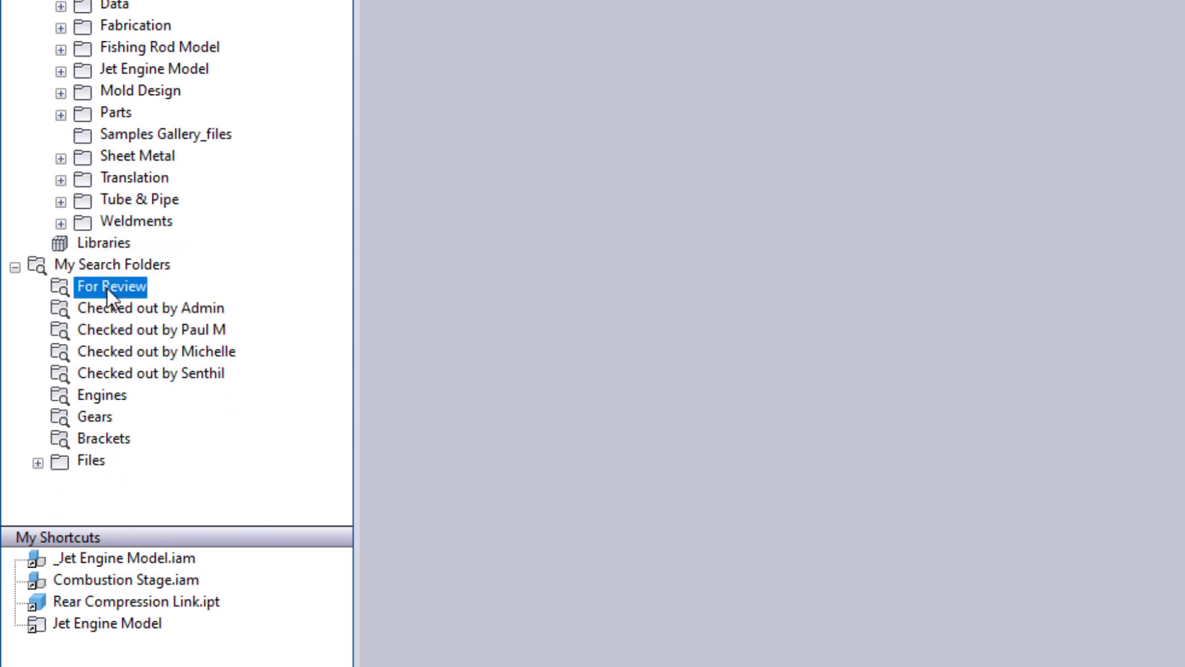
drag(109, 308, 93, 460)
Create a 'Checked out by' group and move Checked out by Admin into it
right_click(91, 268)
click(136, 369)
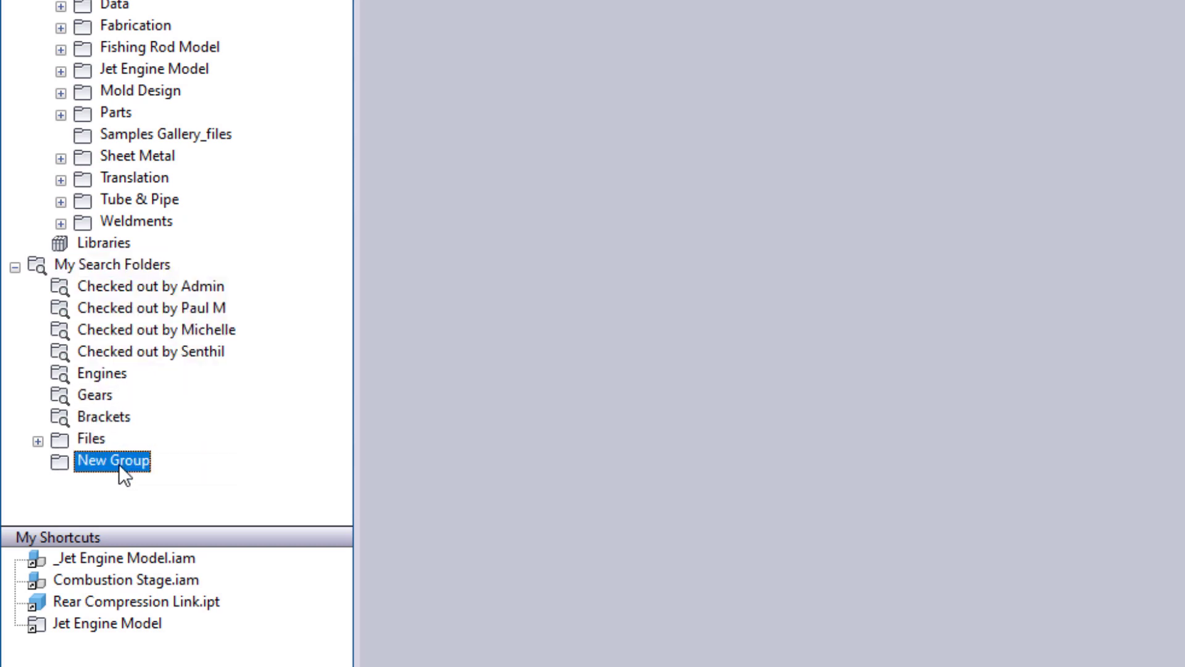
right_click(119, 464)
click(158, 534)
text(Checked out by)
key(Return)
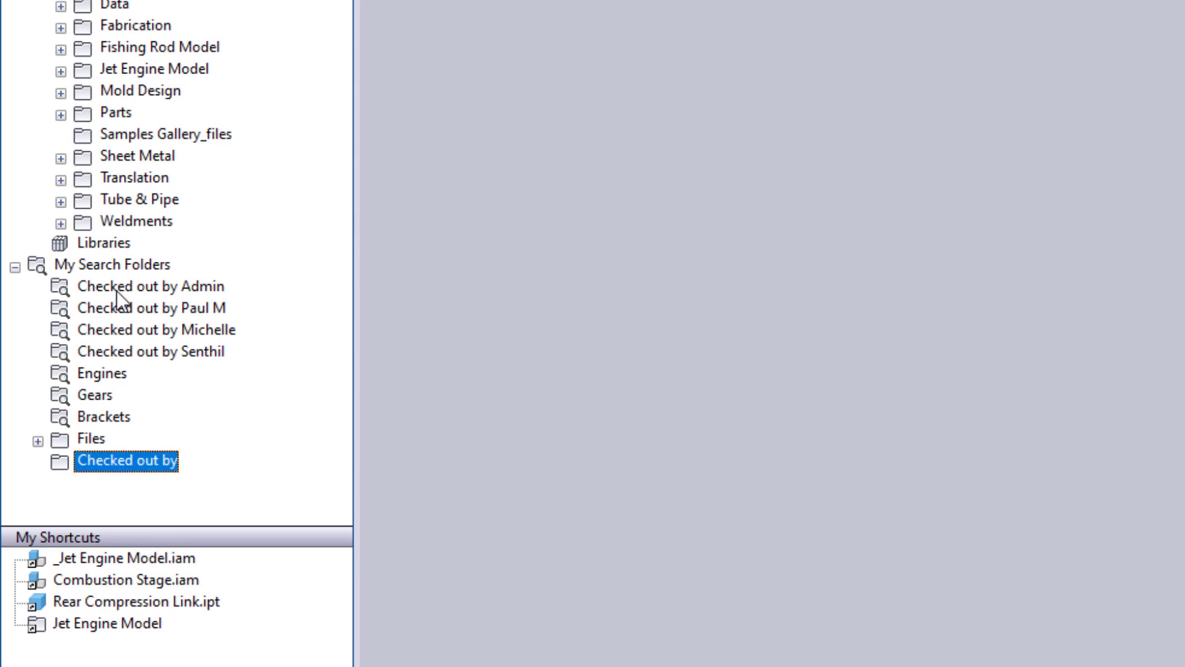
drag(116, 287, 126, 460)
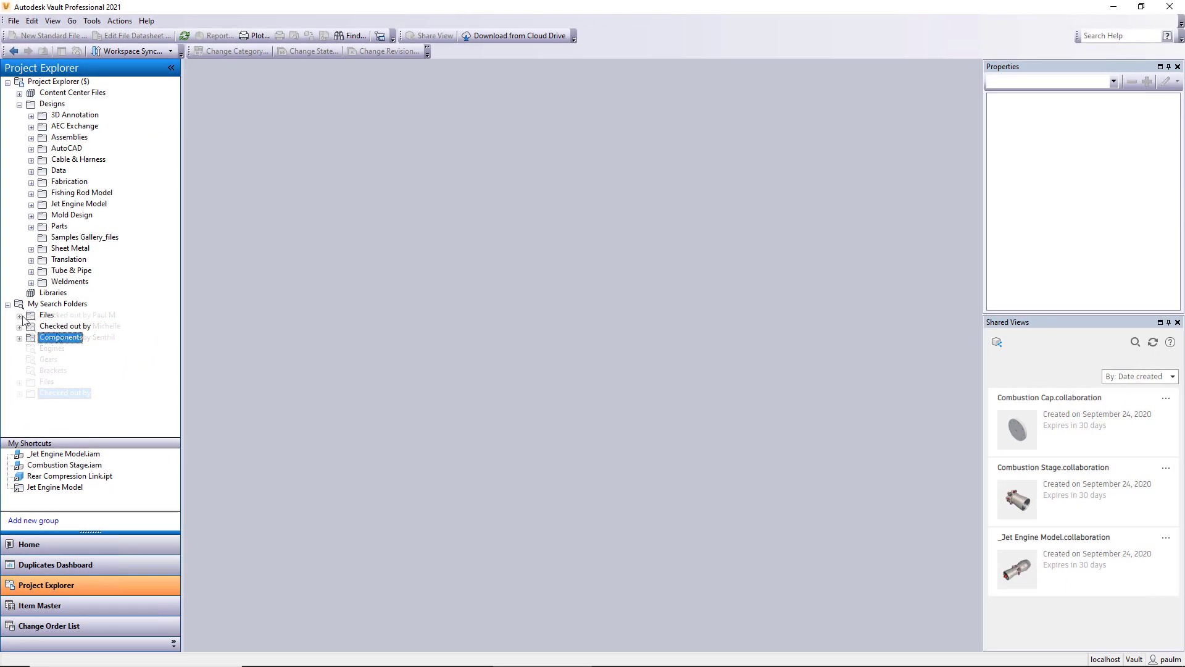
Show the DWG Files search results and open the custom view manager
click(20, 315)
click(68, 326)
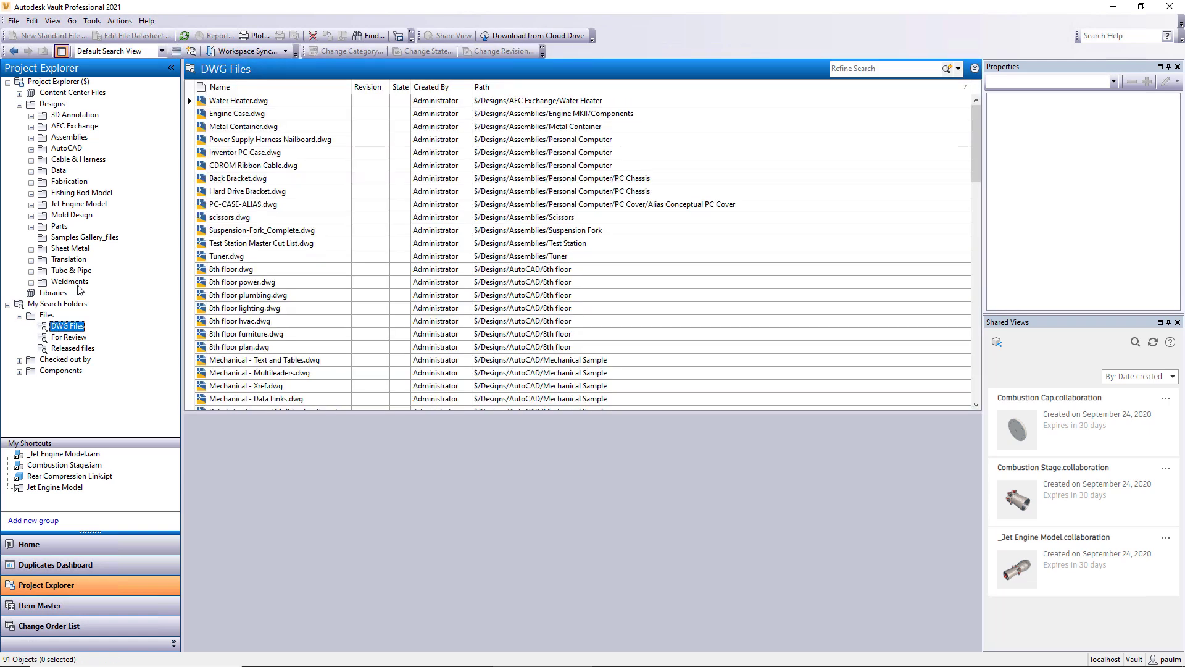
click(162, 52)
click(130, 76)
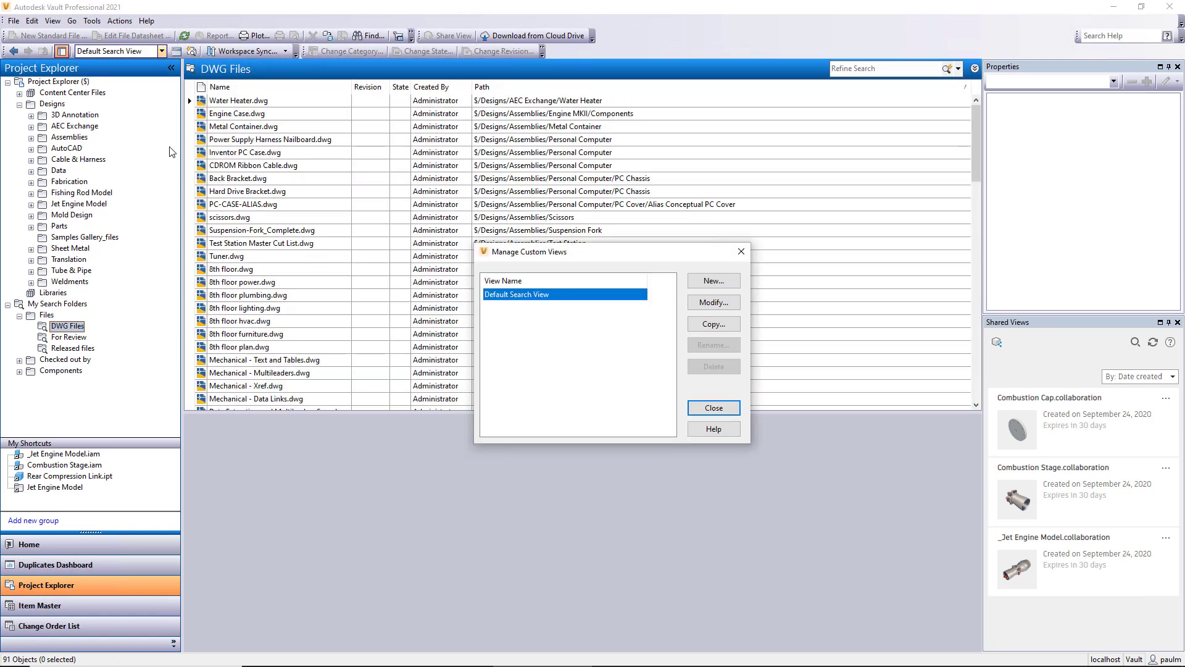
Copy the default search view as a new view named 'DWG Search View'
click(713, 323)
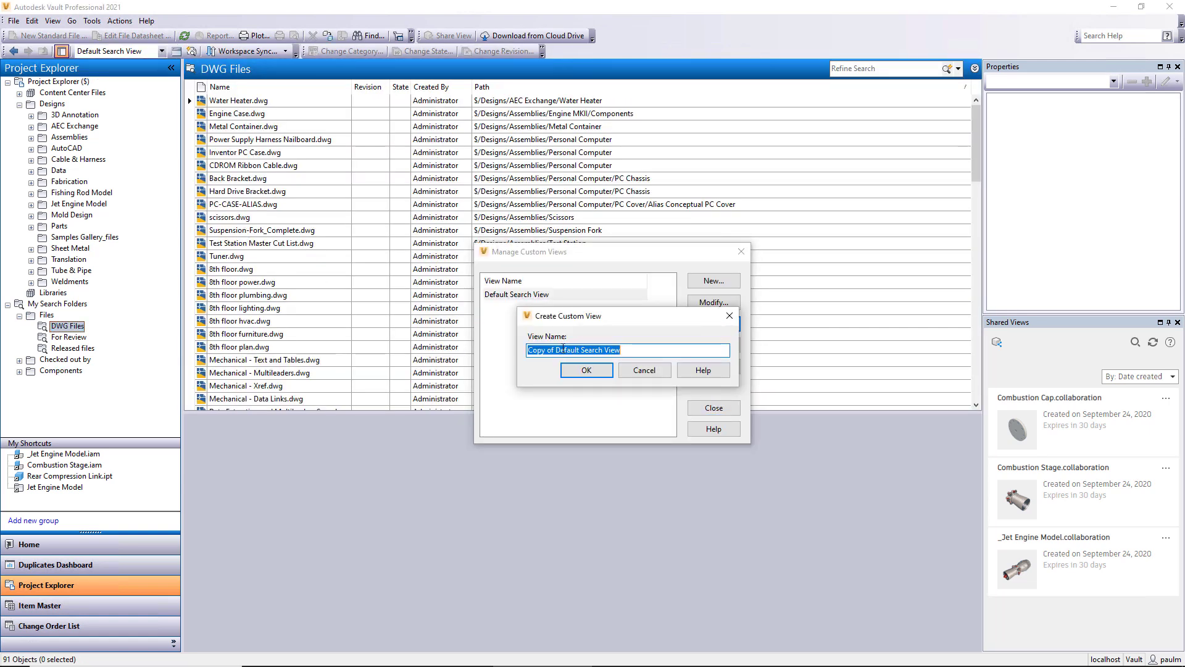
drag(555, 350, 529, 351)
key(Delete)
key(Delete)
key(Delete)
text(DWG)
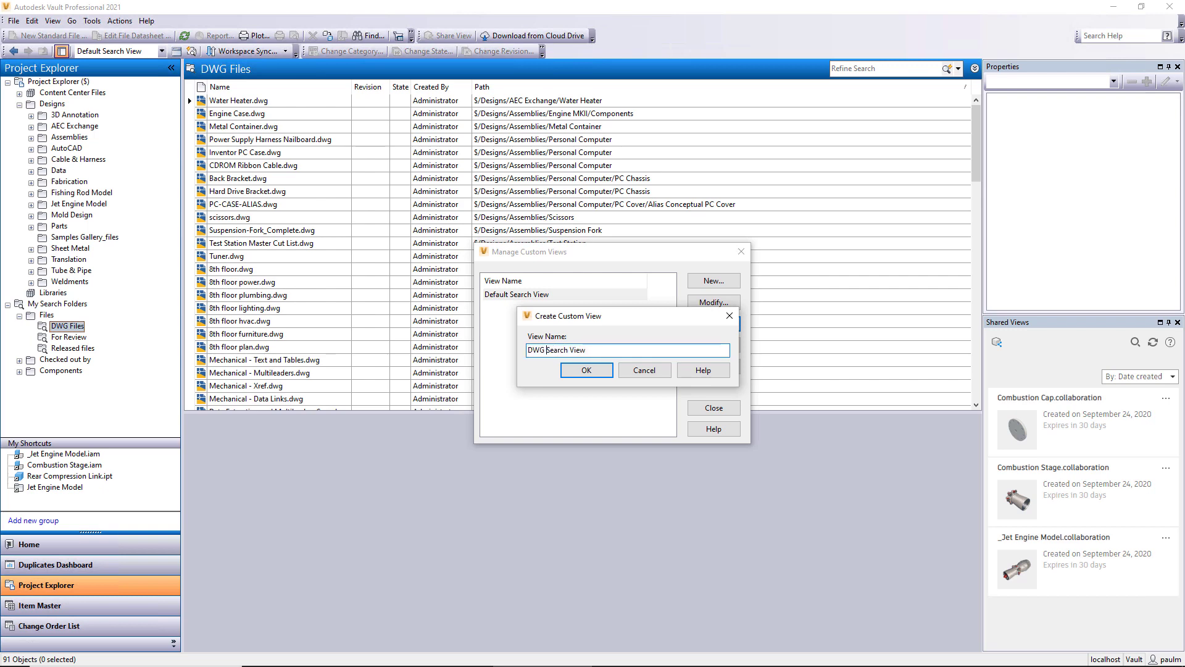
click(570, 370)
Add the Thumbnail field to DWG Search View, positioned right after Entity Icon
click(703, 303)
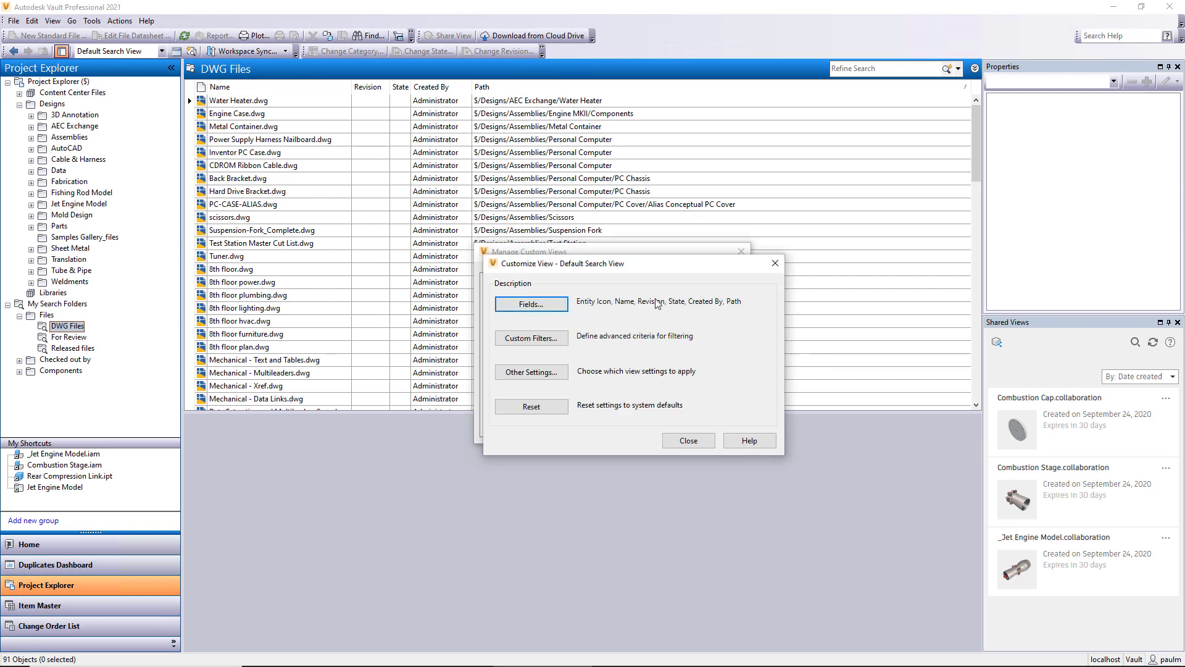
click(562, 306)
click(546, 325)
key(t)
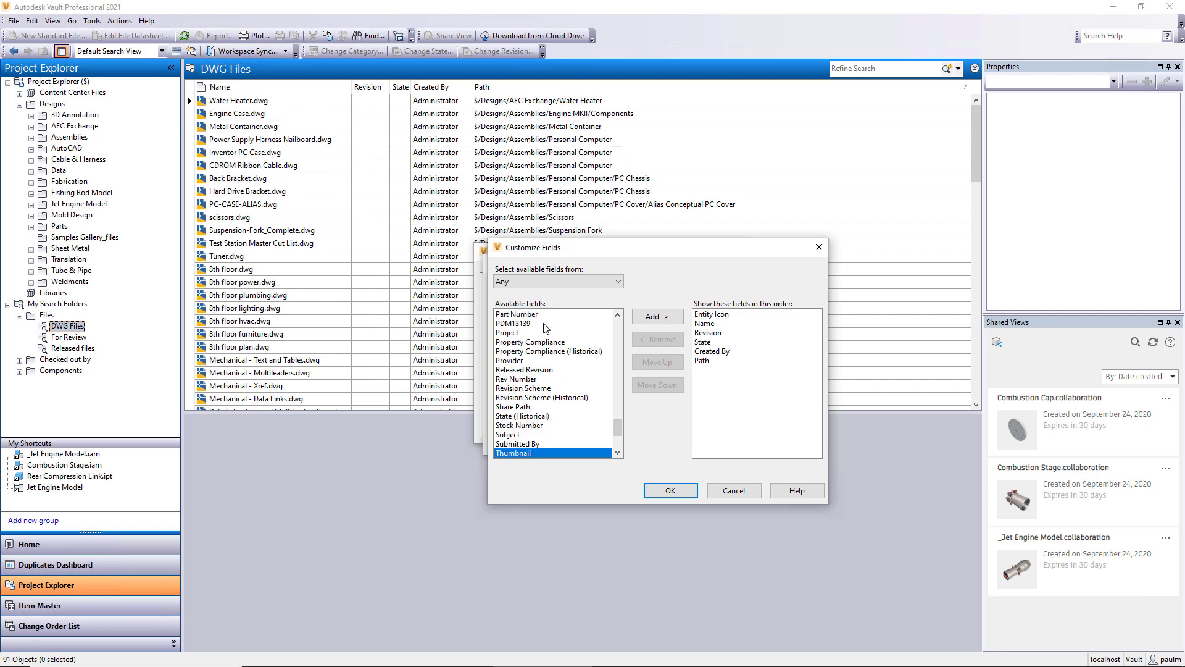
click(653, 320)
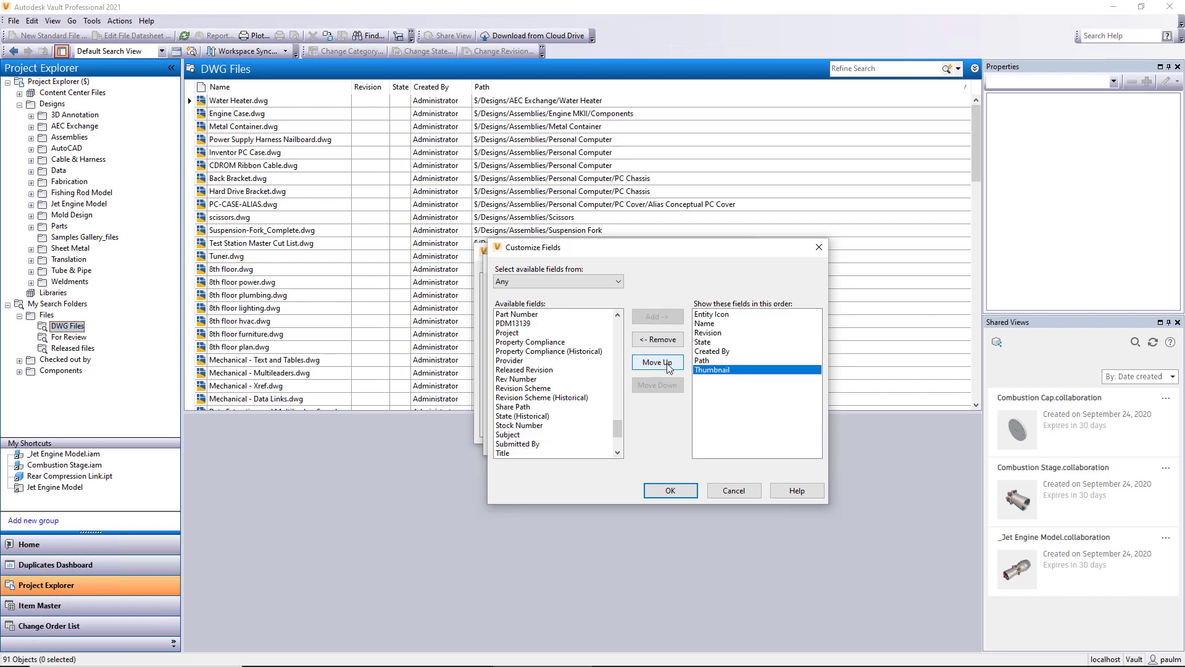
click(665, 364)
click(667, 365)
click(667, 365)
click(667, 364)
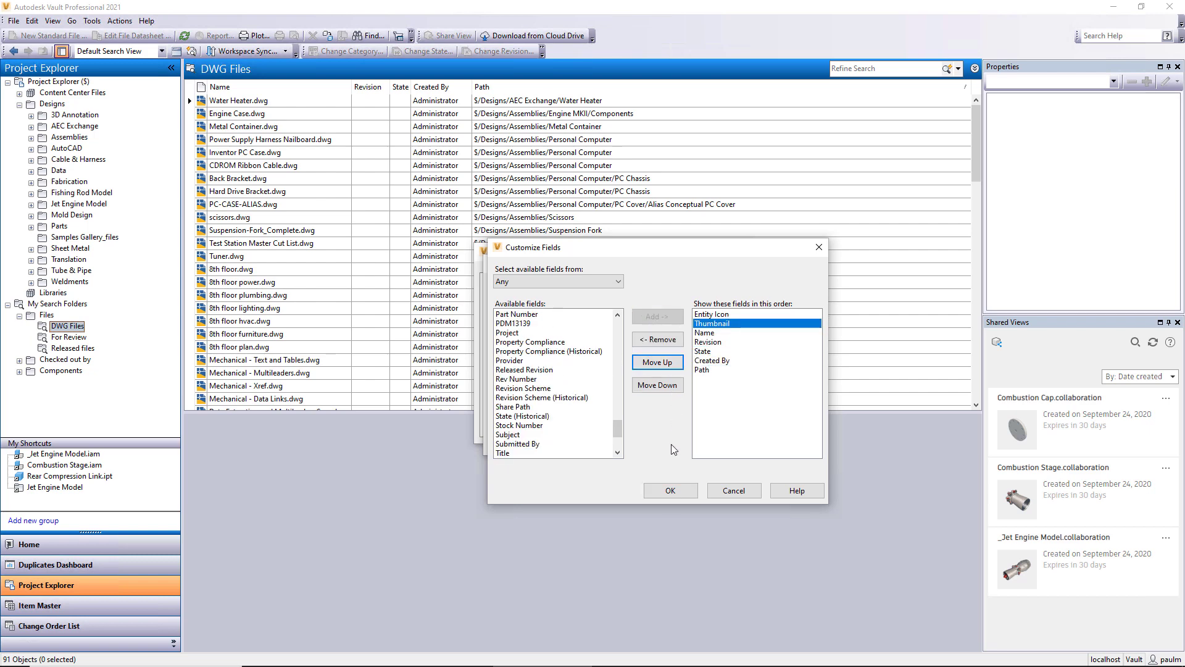
click(671, 490)
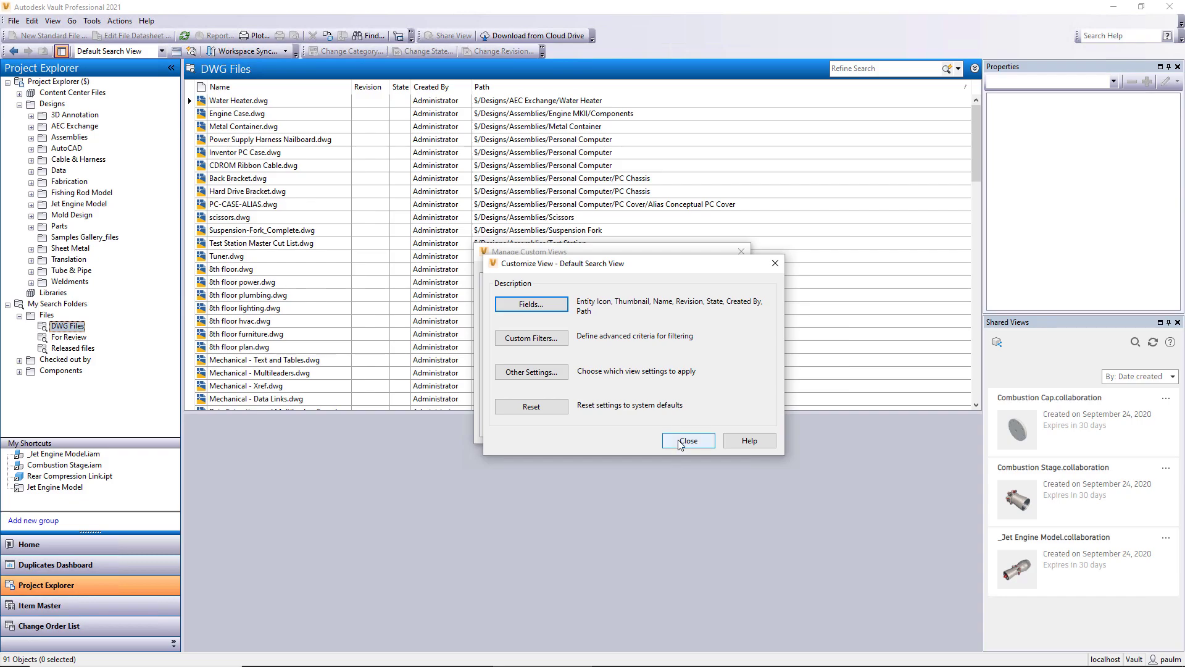
click(687, 441)
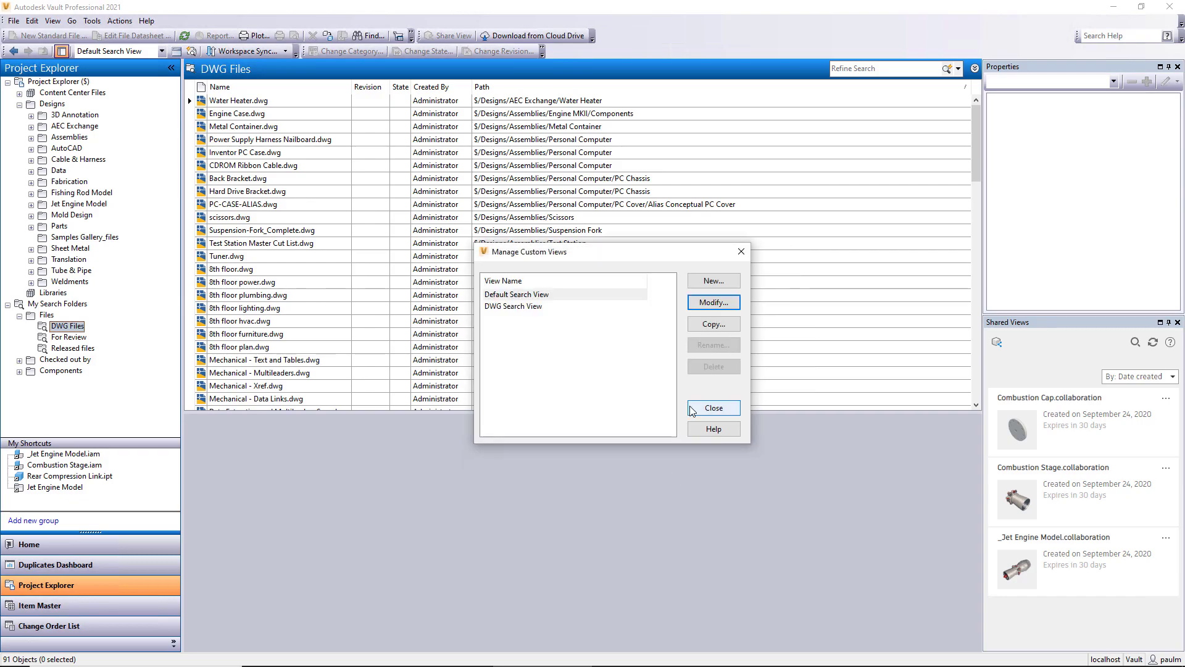